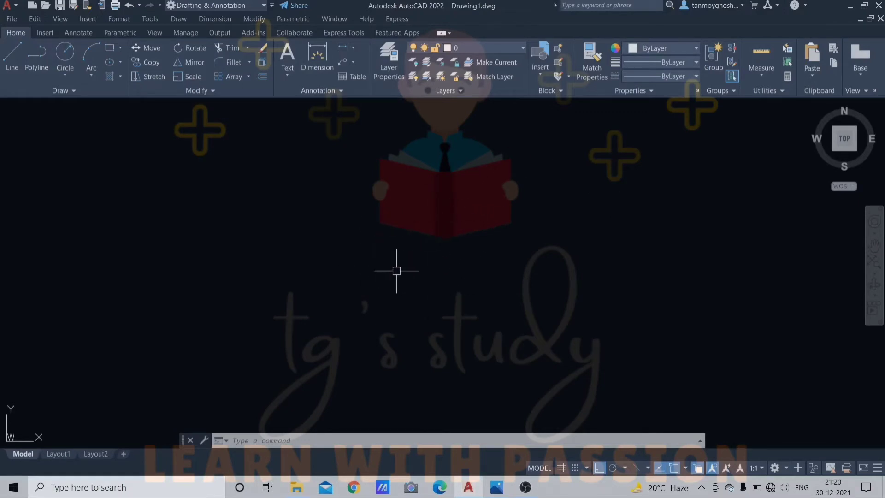
# Switch snapping to Isometric snap in Drafting Settings.
pyautogui.write('S')
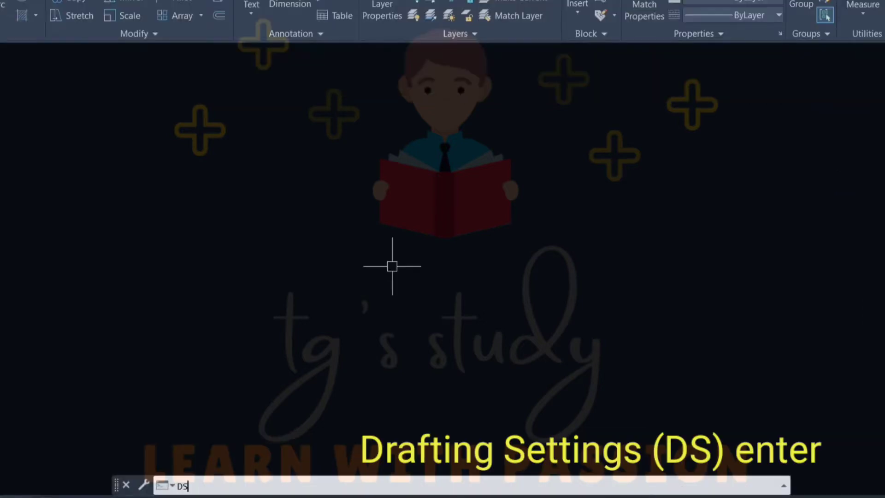
pyautogui.press('Return')
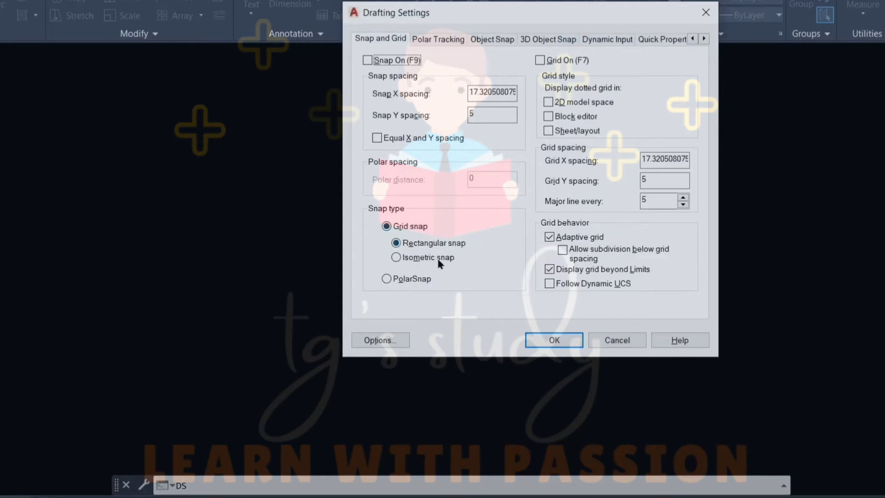
pyautogui.click(438, 259)
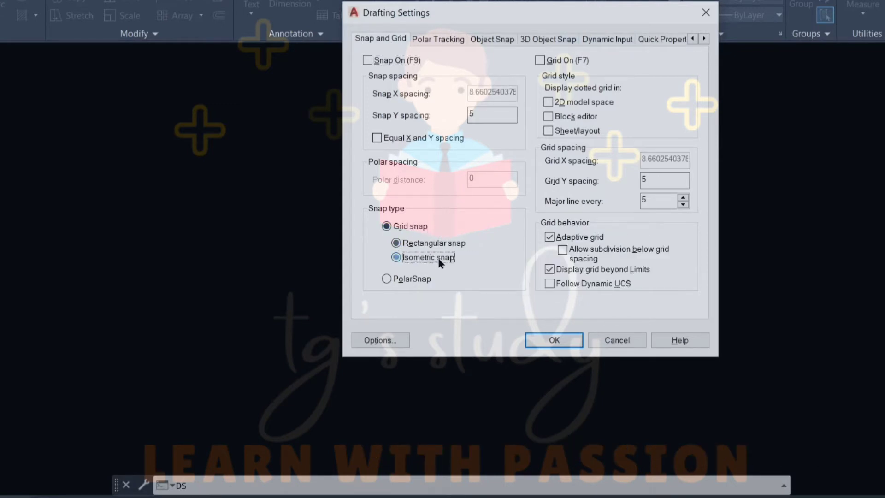
pyautogui.click(564, 339)
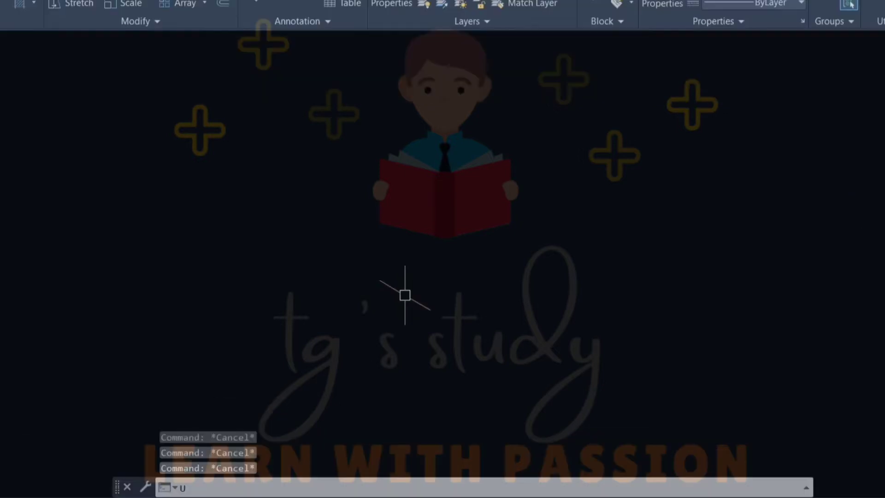
# Set drawing units length precision to 0 (whole numbers).
pyautogui.write('UN')
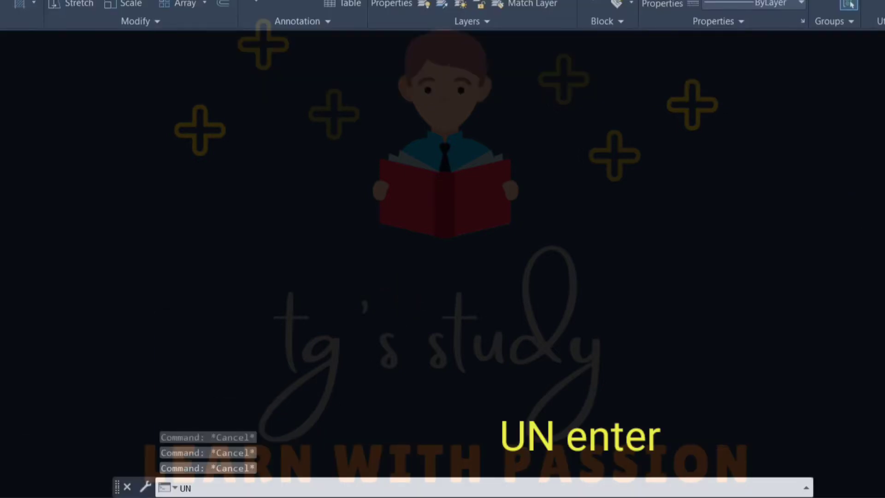
pyautogui.press('Return')
pyautogui.click(319, 103)
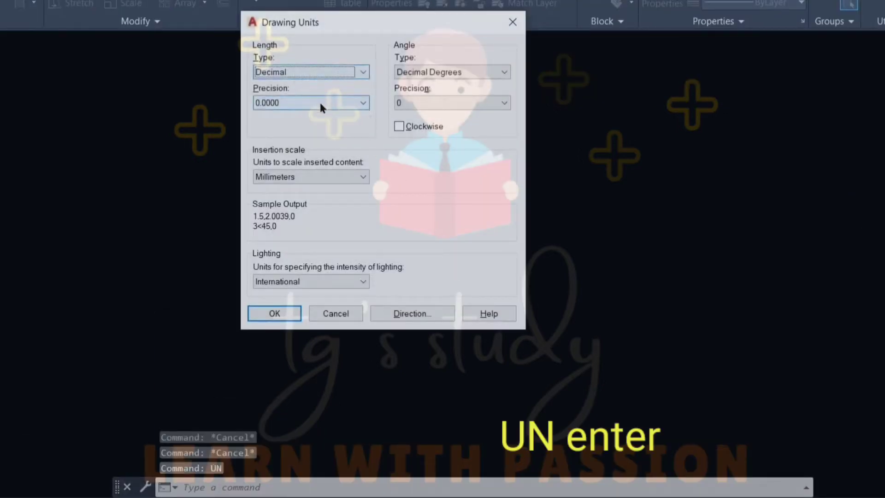
pyautogui.click(291, 116)
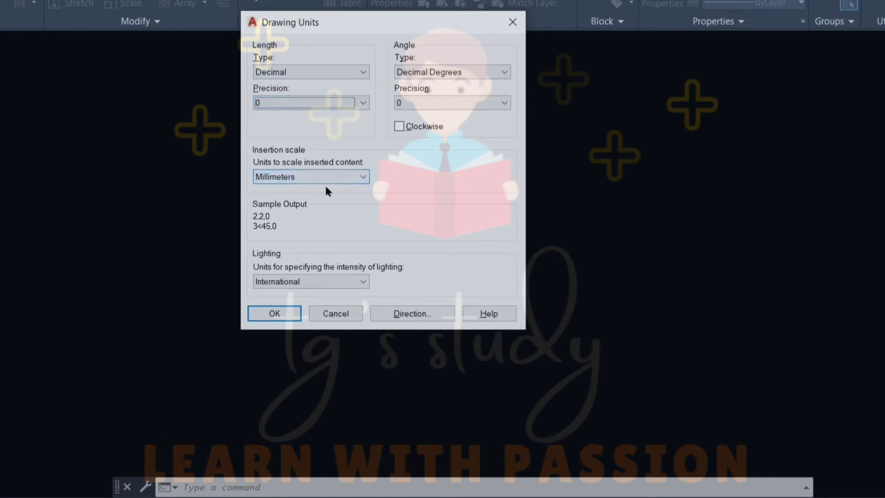
pyautogui.click(286, 313)
pyautogui.press('Escape')
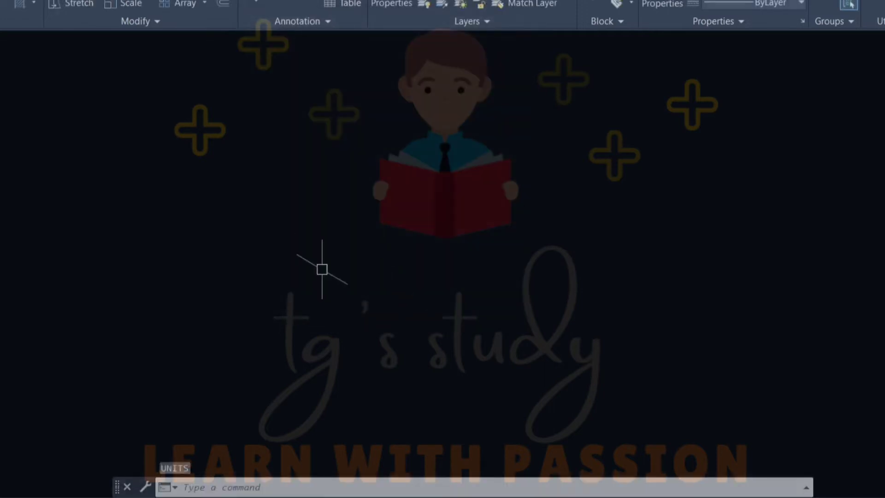
pyautogui.press('Escape')
pyautogui.press('Escape')
pyautogui.write('L')
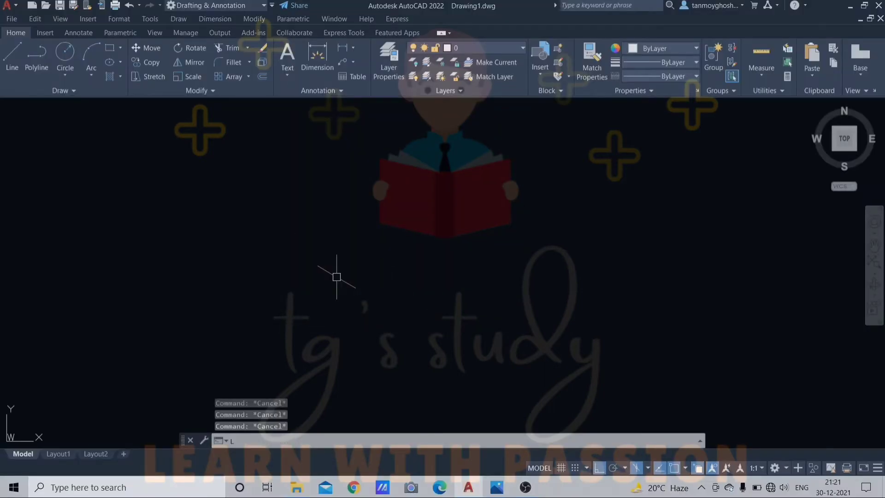
# Draw the cube's left face as a closed 20-unit isometric parallelogram: down, 330°, up, close.
pyautogui.write('l')
pyautogui.press('Return')
pyautogui.click(319, 198)
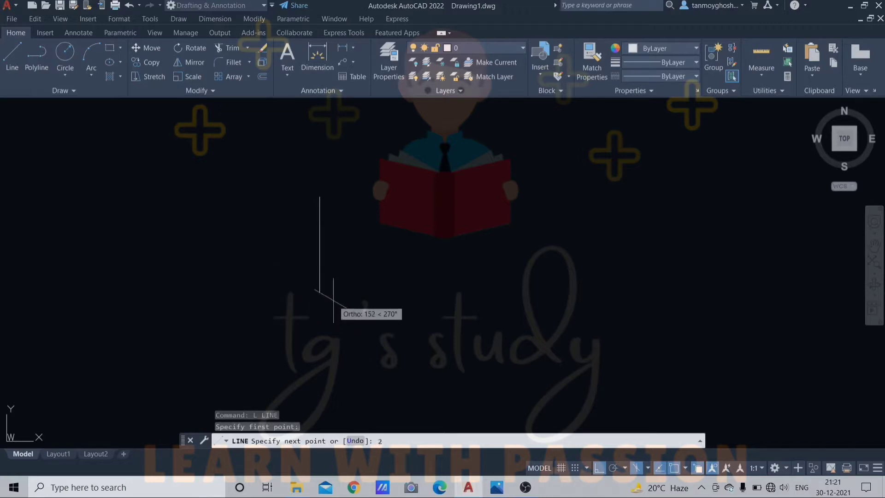
pyautogui.write('0')
pyautogui.press('Return')
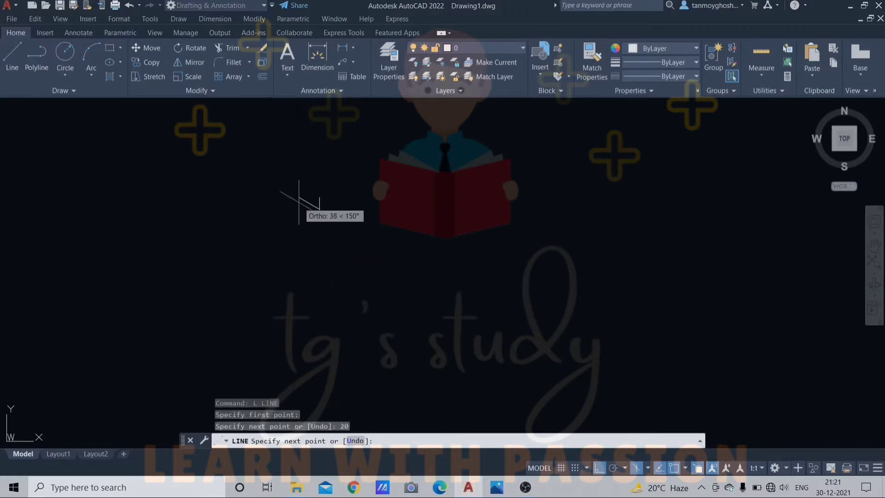
pyautogui.scroll(-1, 346, 208)
pyautogui.moveTo(364, 265)
pyautogui.mouseDown(button='middle')
pyautogui.moveTo(363, 216)
pyautogui.moveTo(360, 276)
pyautogui.mouseUp(button='middle')
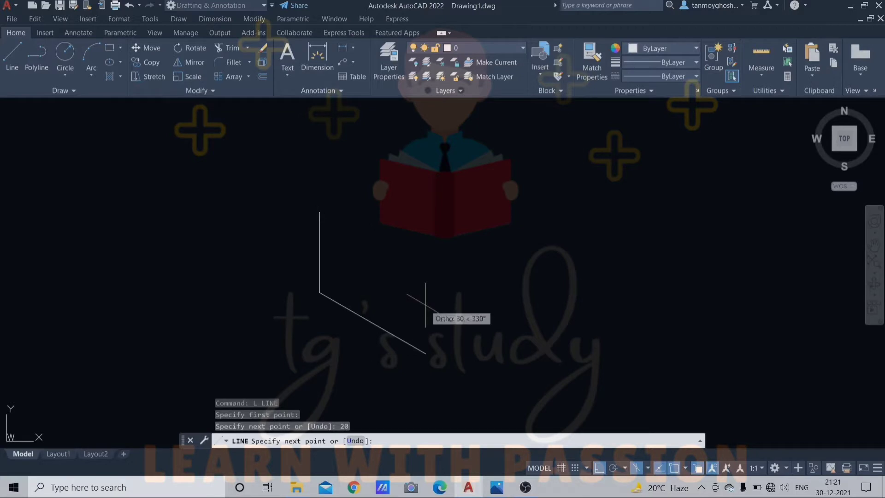
pyautogui.write('20')
pyautogui.press('Return')
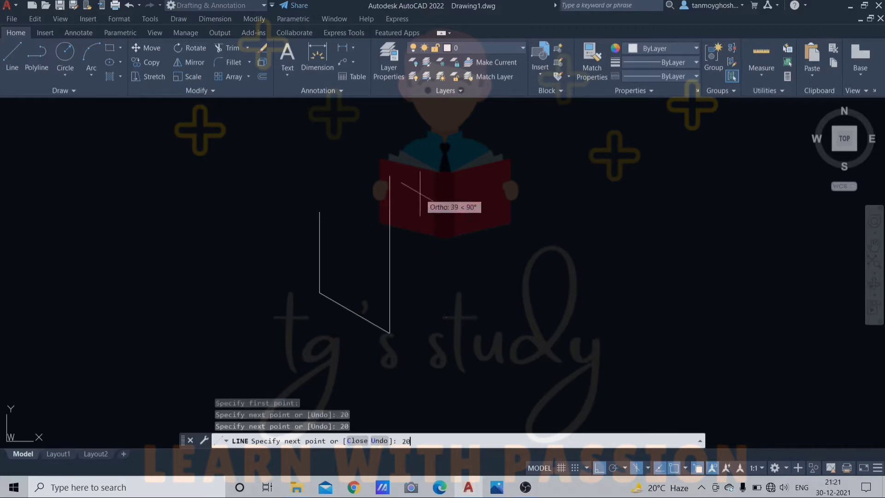
pyautogui.press('Return')
pyautogui.write('c')
pyautogui.press('Return')
pyautogui.press('Return')
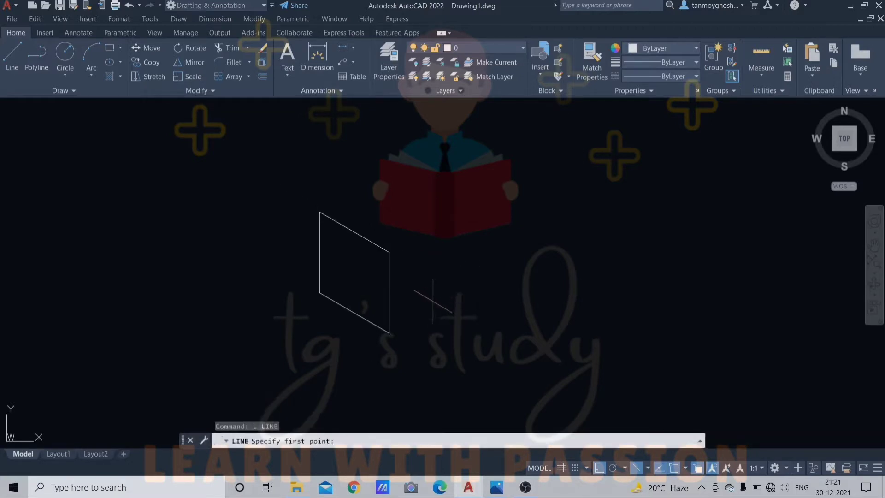
# On the top isoplane, draw 20-unit 30° edges from the face's bottom and upper-right corners.
pyautogui.click(390, 332)
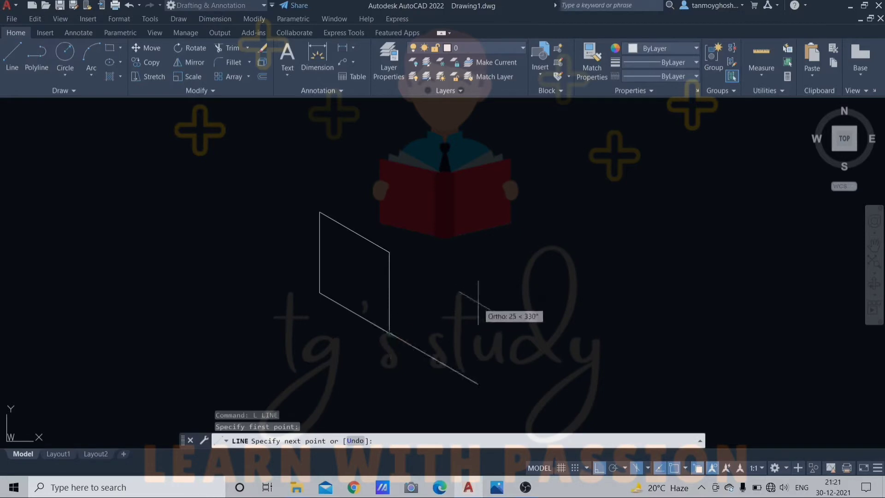
pyautogui.press('F5')
pyautogui.write('20')
pyautogui.press('Return')
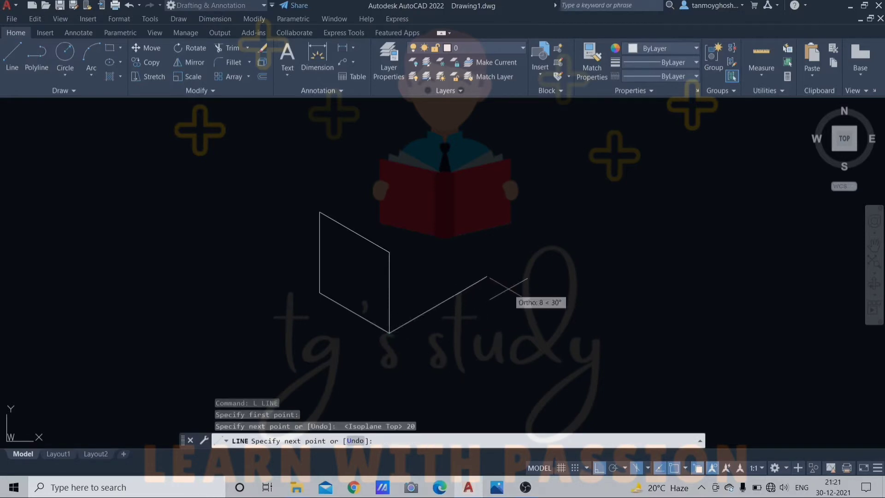
pyautogui.press('Return')
pyautogui.press('Return')
pyautogui.click(389, 253)
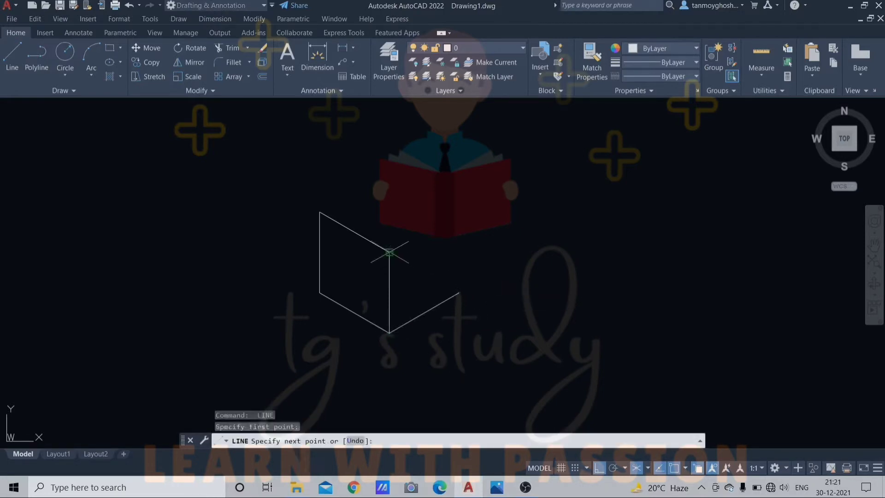
pyautogui.write('20')
pyautogui.press('Return')
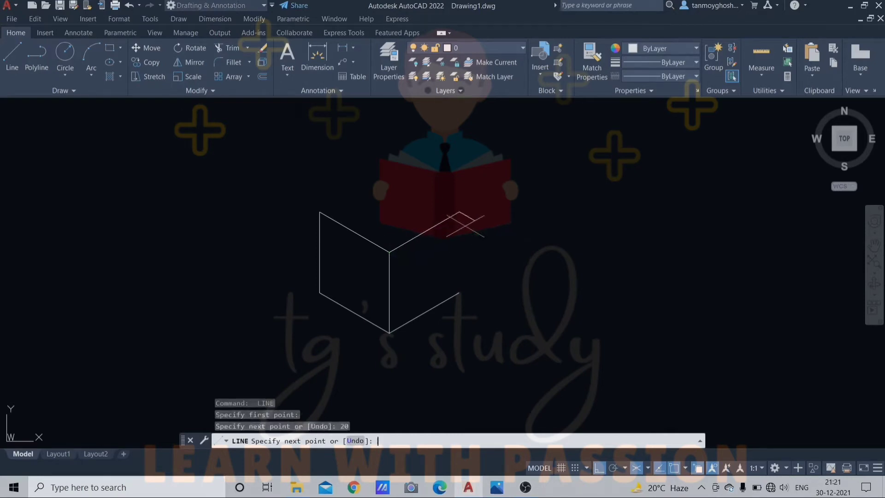
pyautogui.press('Return')
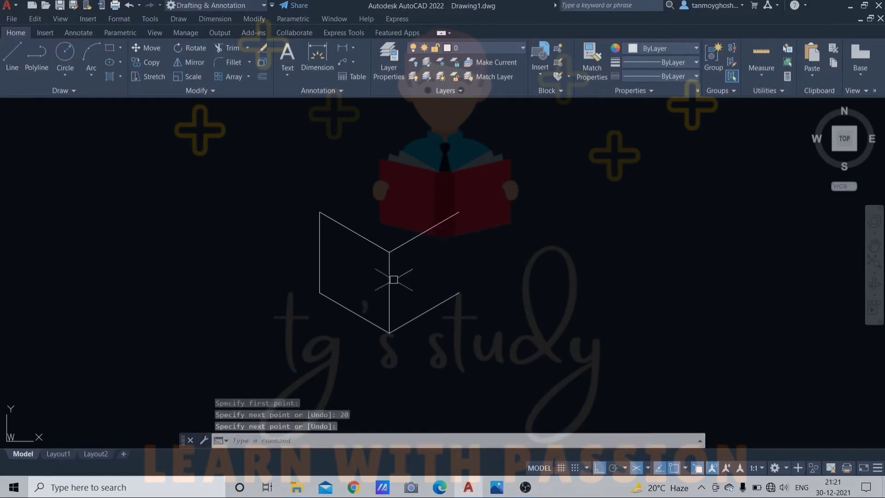
pyautogui.click(390, 281)
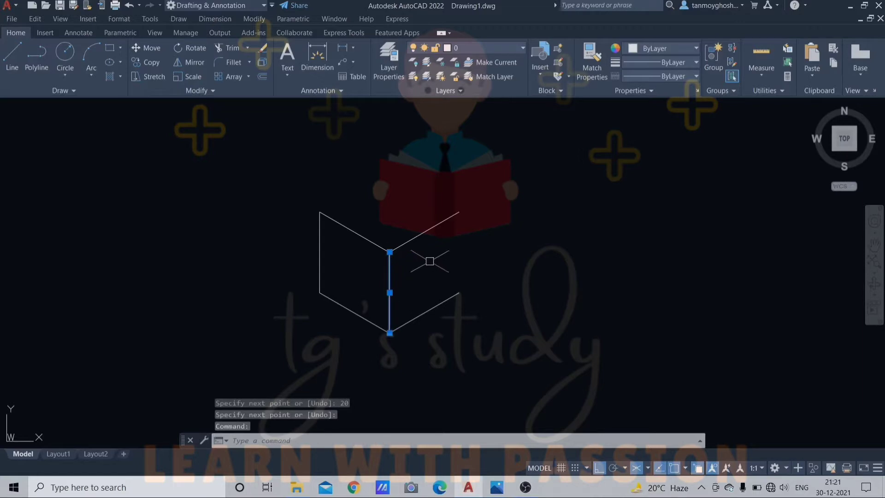
pyautogui.press('Escape')
# Offset the central vertical edge 20 units to the right.
pyautogui.write('o')
pyautogui.press('Return')
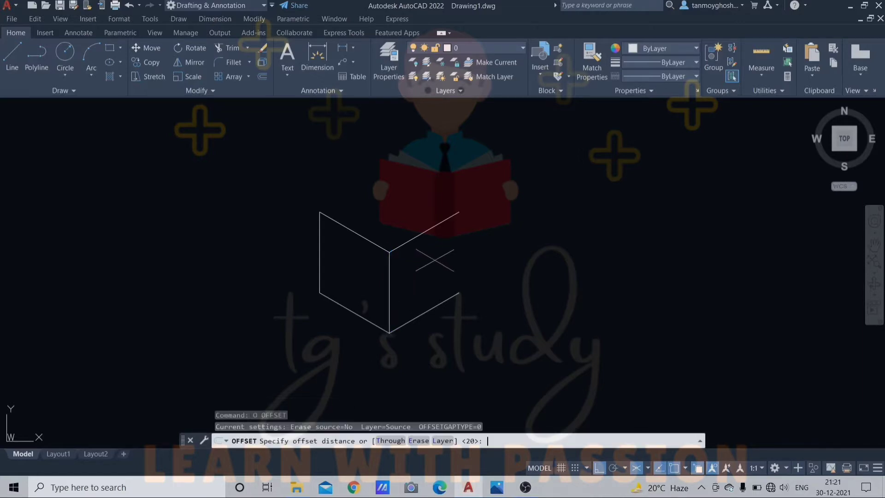
pyautogui.press('Return')
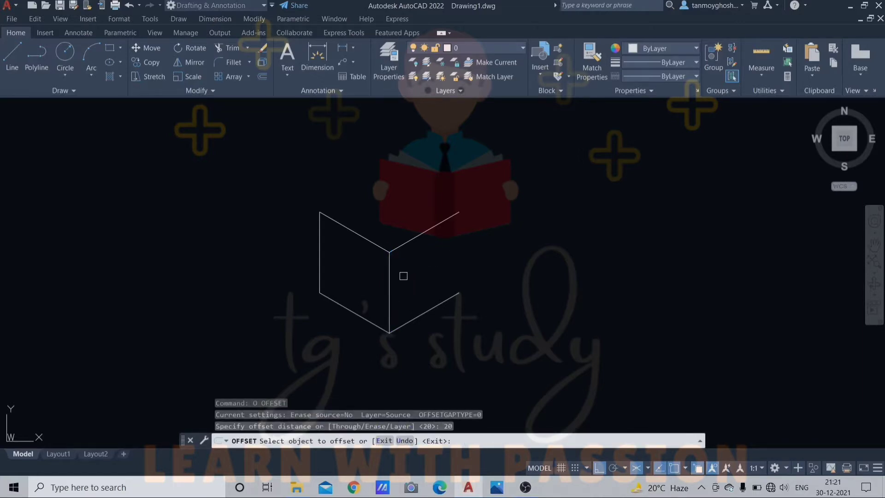
pyautogui.click(388, 289)
pyautogui.click(469, 268)
pyautogui.press('Escape')
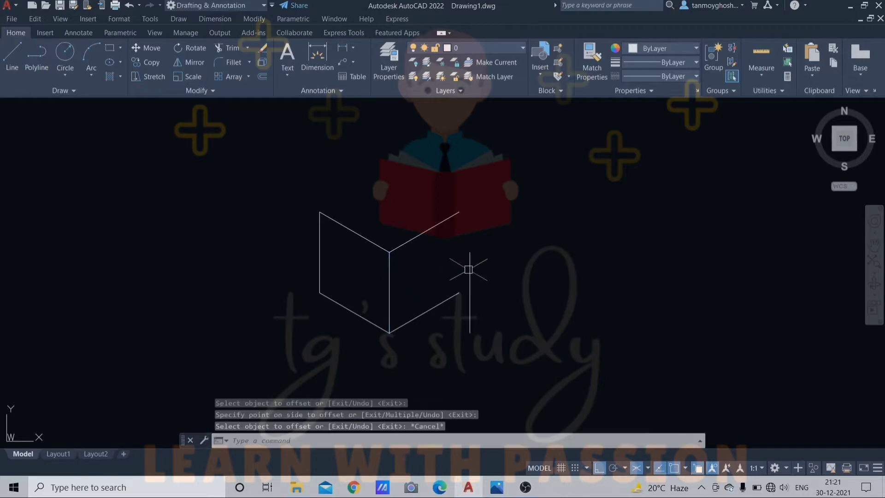
# Draw the right face's vertical edge and delete the extra offset line.
pyautogui.write('l')
pyautogui.press('Return')
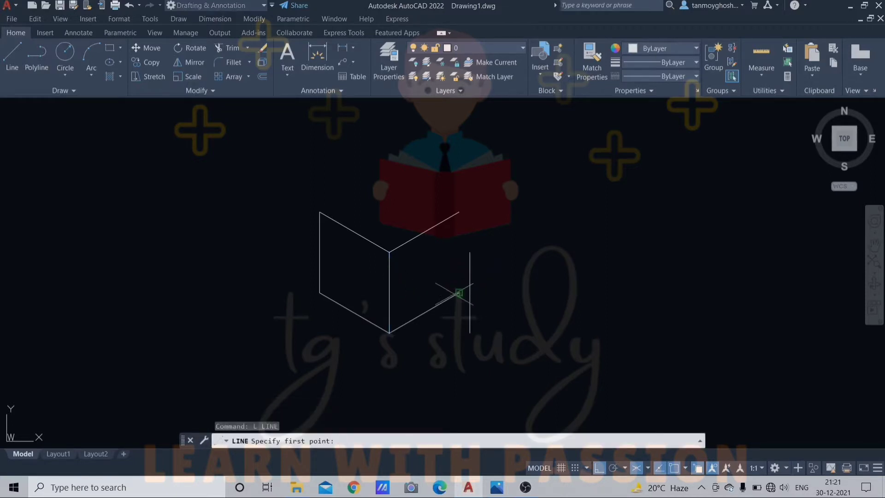
pyautogui.click(459, 292)
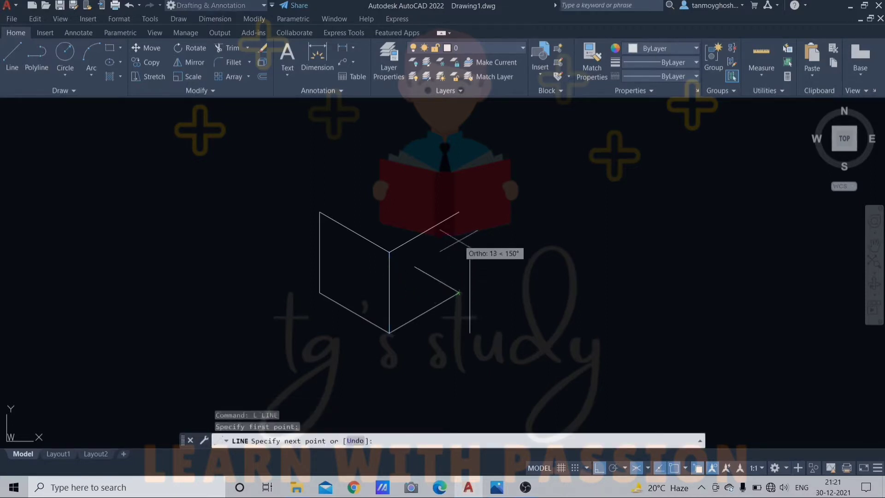
pyautogui.click(459, 211)
pyautogui.press('Escape')
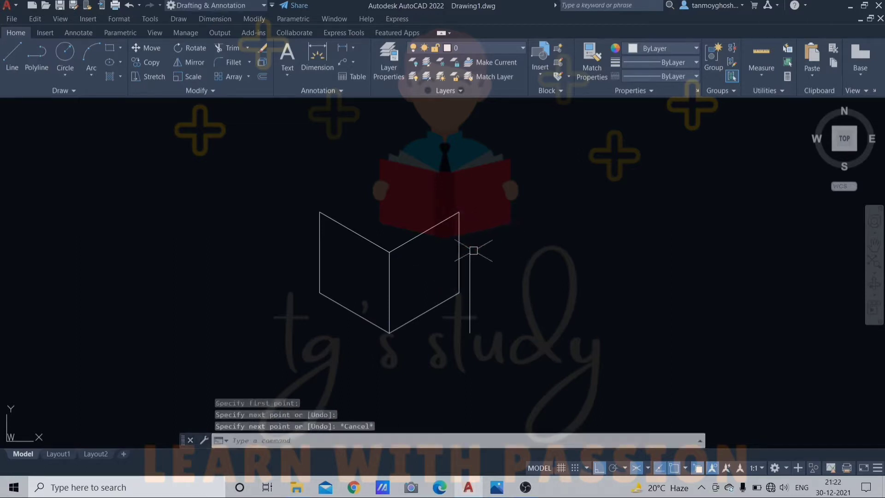
pyautogui.click(470, 270)
pyautogui.press('Delete')
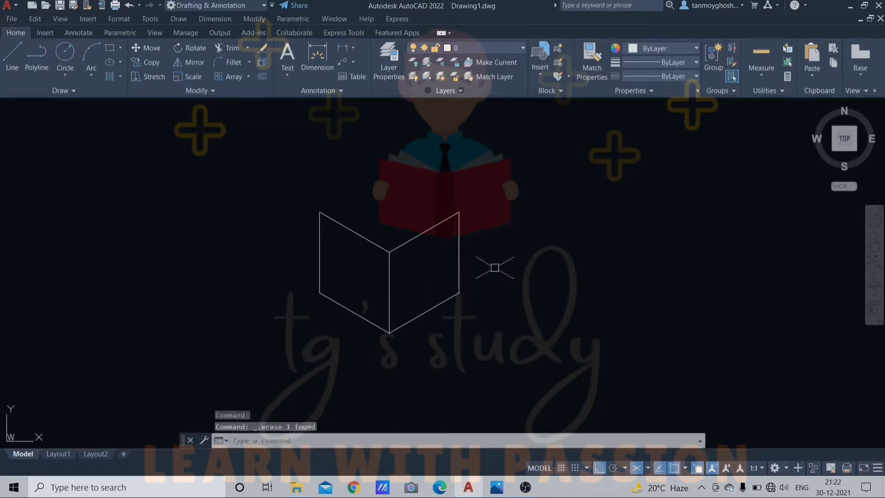
# Copy the upper-right diagonal edge to the cube's left vertex.
pyautogui.click(429, 229)
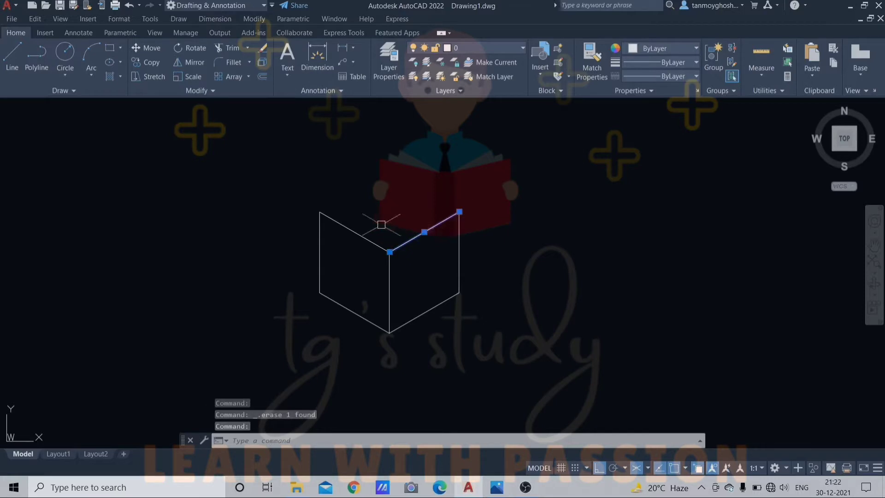
pyautogui.write('co')
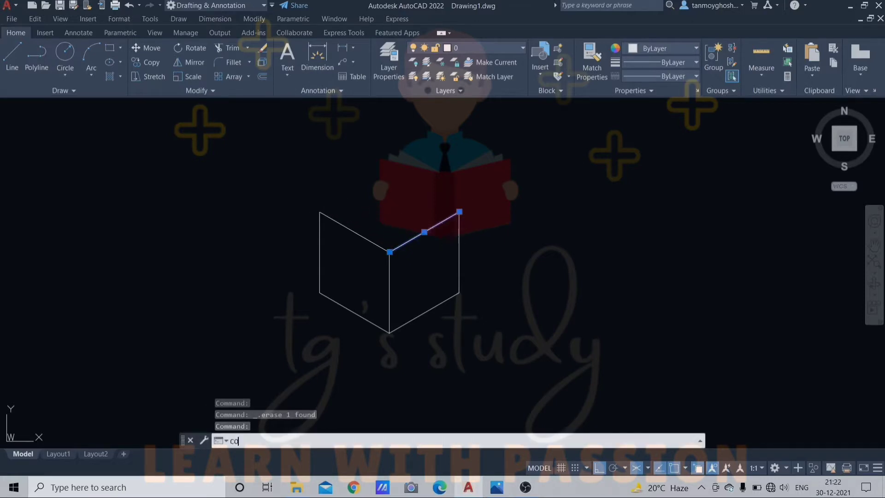
pyautogui.press('Return')
pyautogui.click(390, 253)
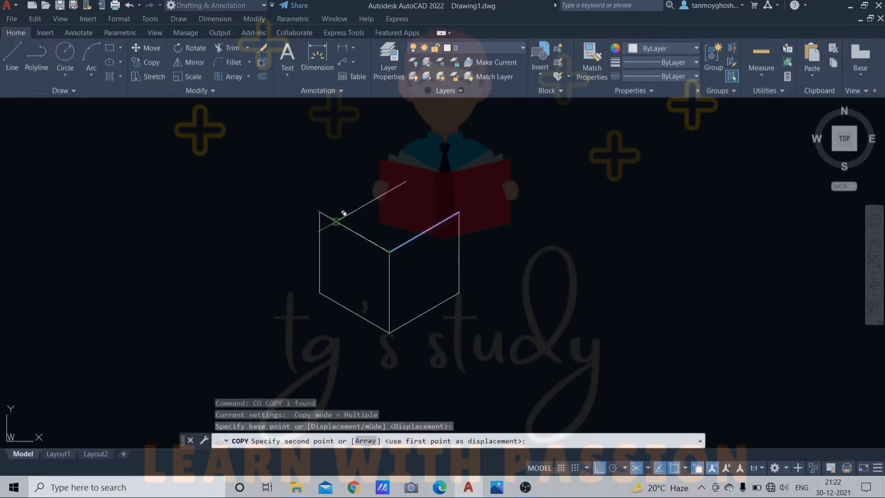
pyautogui.click(320, 212)
pyautogui.press('Escape')
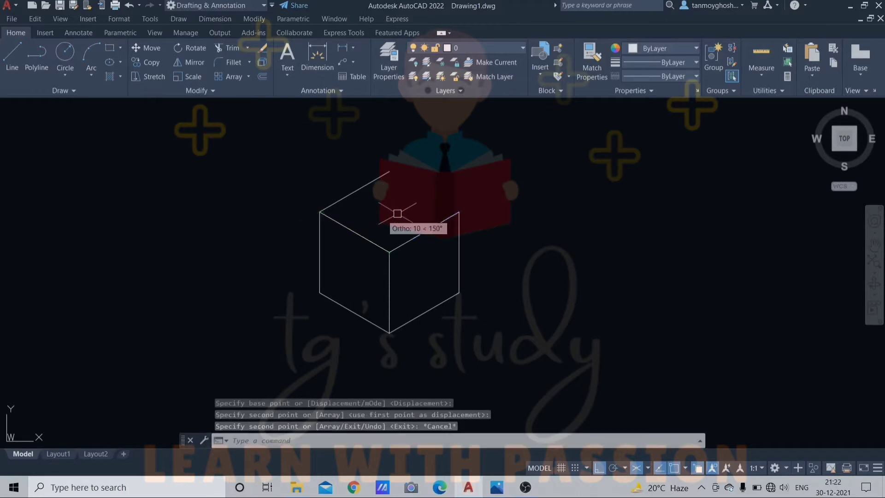
# Draw the last top edge from the top vertex to the right vertex.
pyautogui.write('l')
pyautogui.press('Return')
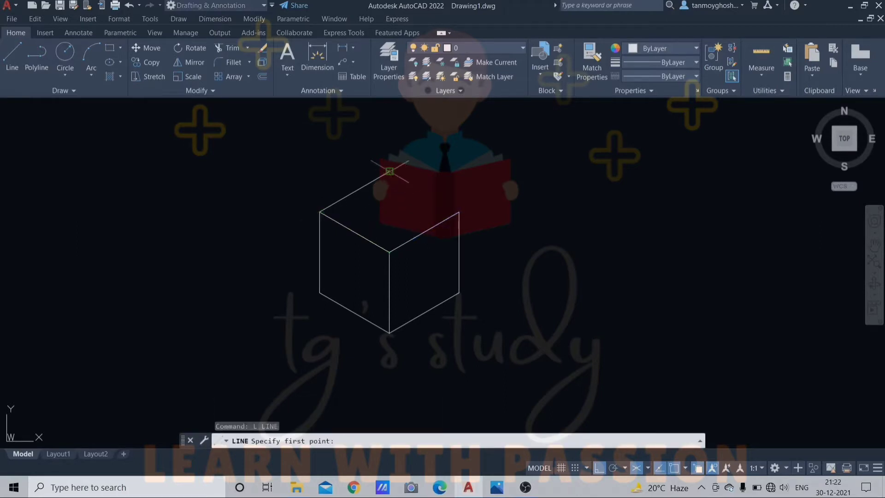
pyautogui.click(390, 171)
pyautogui.click(459, 212)
pyautogui.press('Escape')
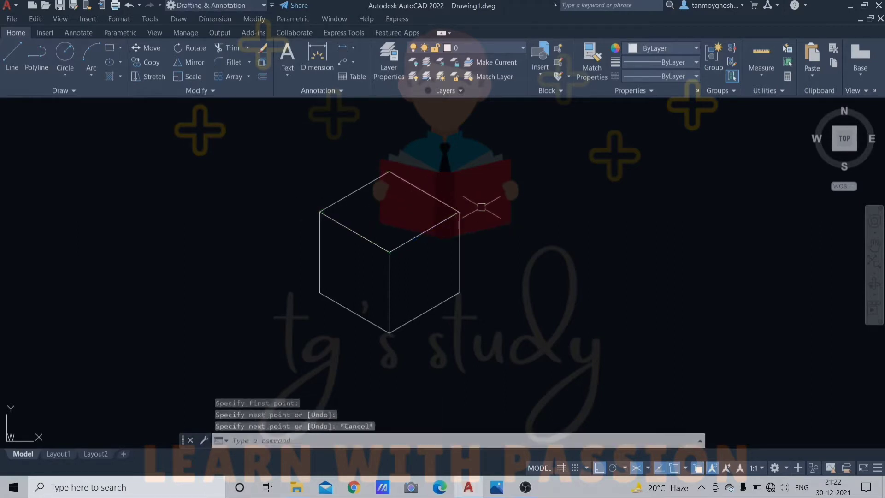
pyautogui.scroll(2, 449, 249)
pyautogui.scroll(-2, 457, 250)
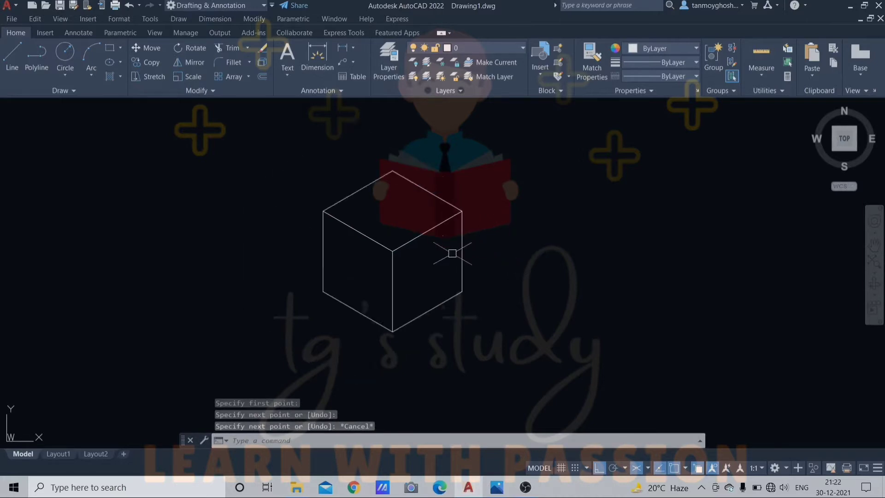
pyautogui.scroll(2, 455, 251)
pyautogui.moveTo(455, 251); pyautogui.dragTo(530, 262, button='middle')
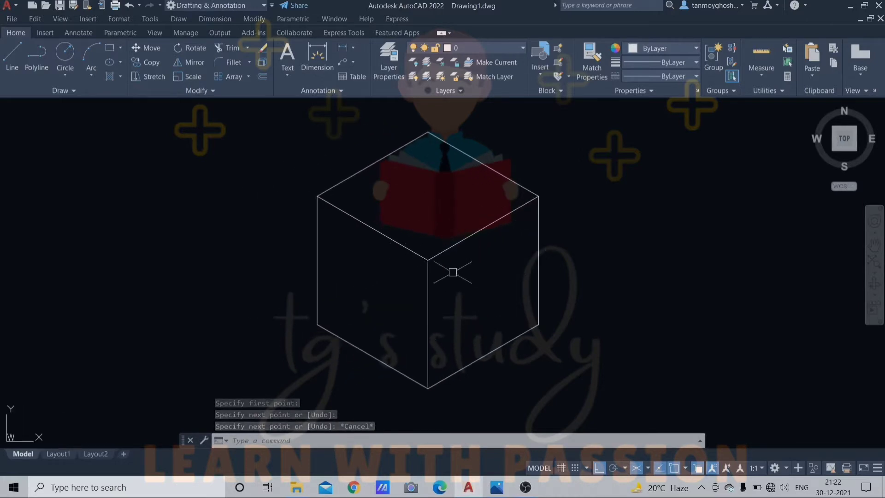
pyautogui.press('Escape')
pyautogui.press('Escape')
pyautogui.press('Escape')
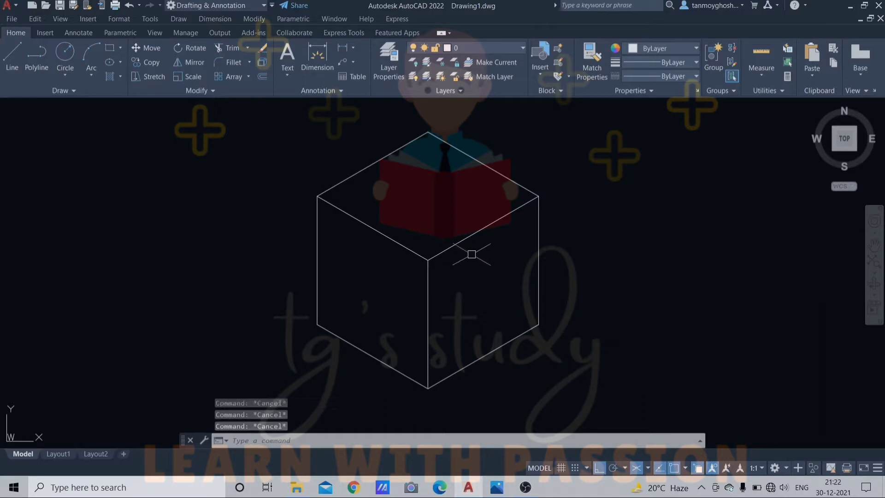
# Add a DLI linear dimension from the left corner to the bottom corner, reading 17,32.
pyautogui.moveTo(487, 266); pyautogui.dragTo(467, 253, button='middle')
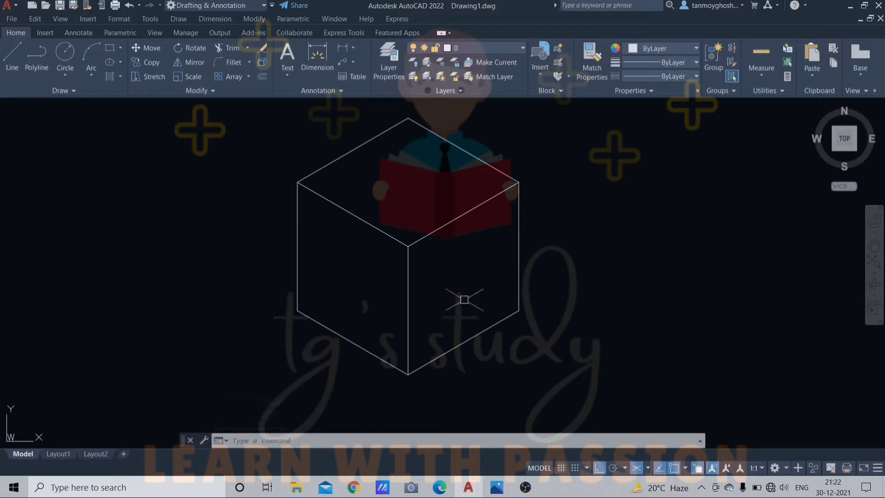
pyautogui.moveTo(465, 300); pyautogui.dragTo(470, 298, button='middle')
pyautogui.scroll(-2, 434, 297)
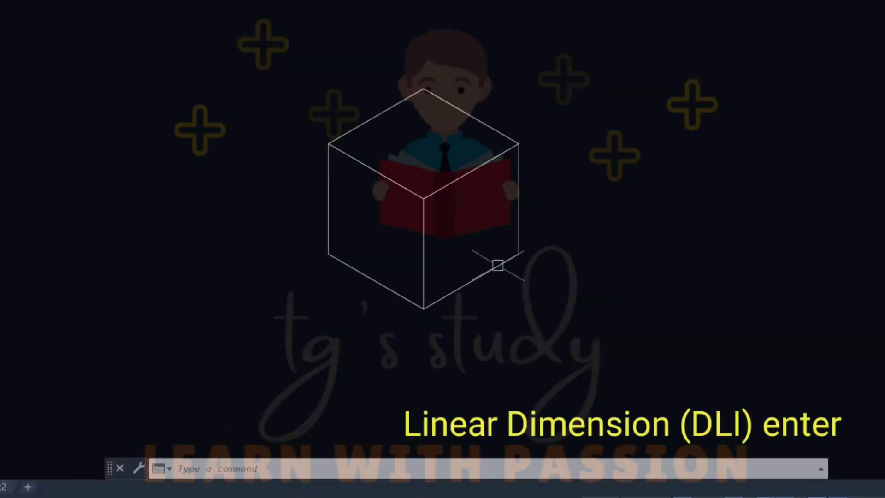
pyautogui.write('DLI')
pyautogui.press('Return')
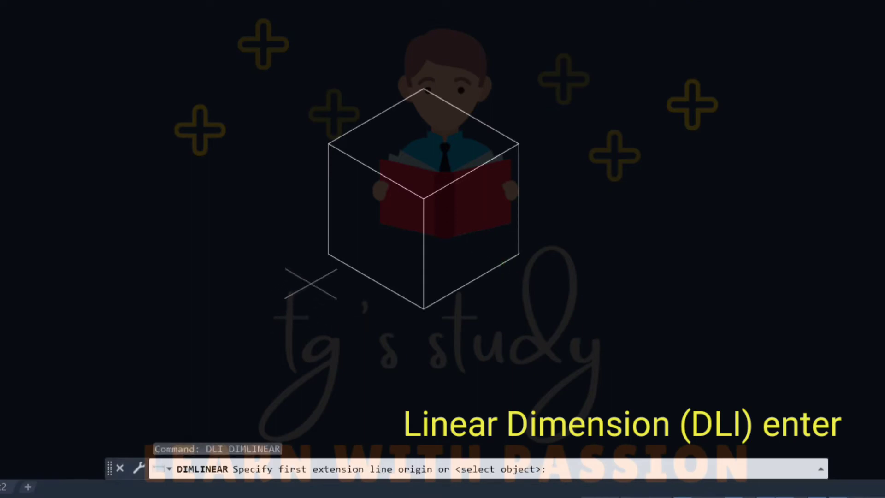
pyautogui.click(329, 253)
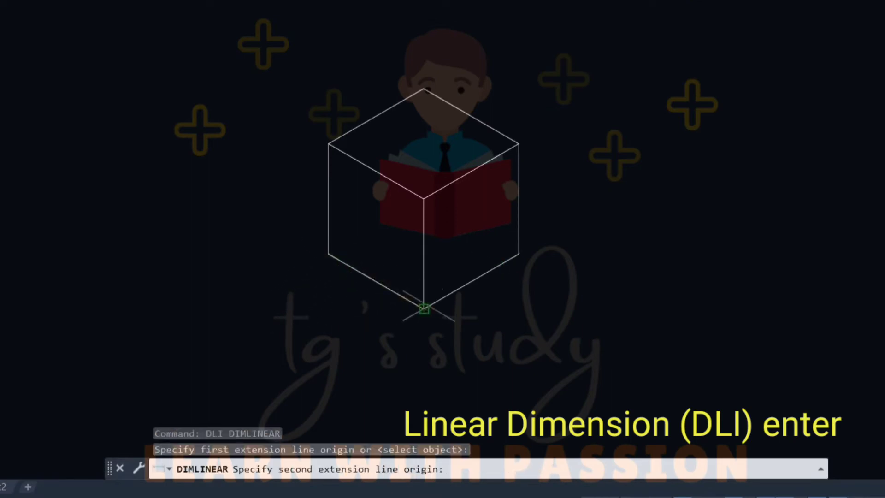
pyautogui.click(424, 308)
pyautogui.click(391, 347)
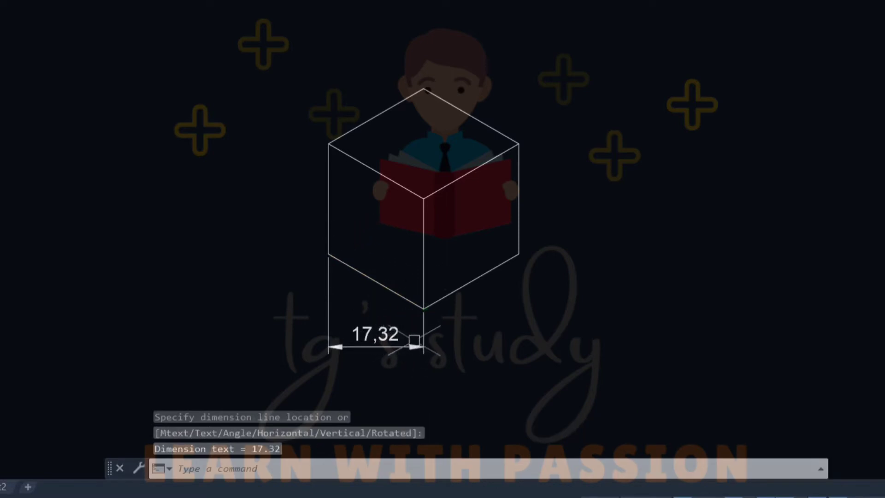
pyautogui.moveTo(416, 340); pyautogui.dragTo(427, 328, button='middle')
pyautogui.write('D')
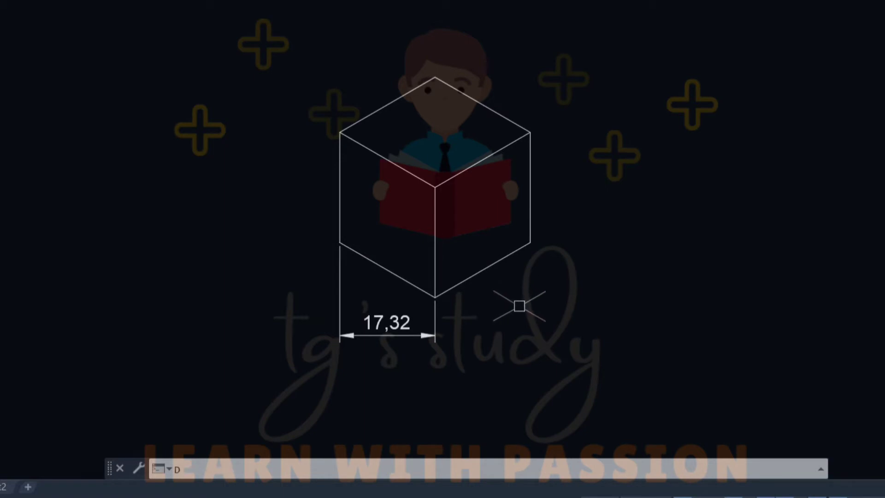
# Add an aligned 20 dimension on the lower-left edge and delete the 17,32 dimension.
pyautogui.write('A')
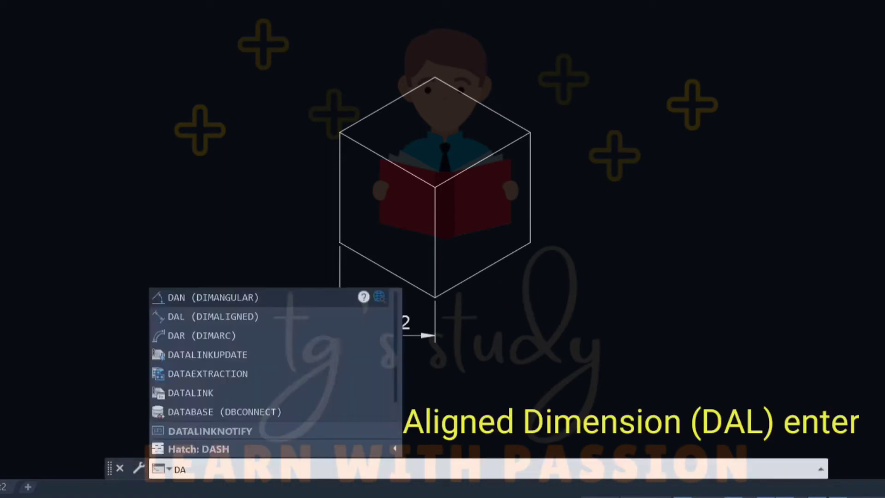
pyautogui.write('L')
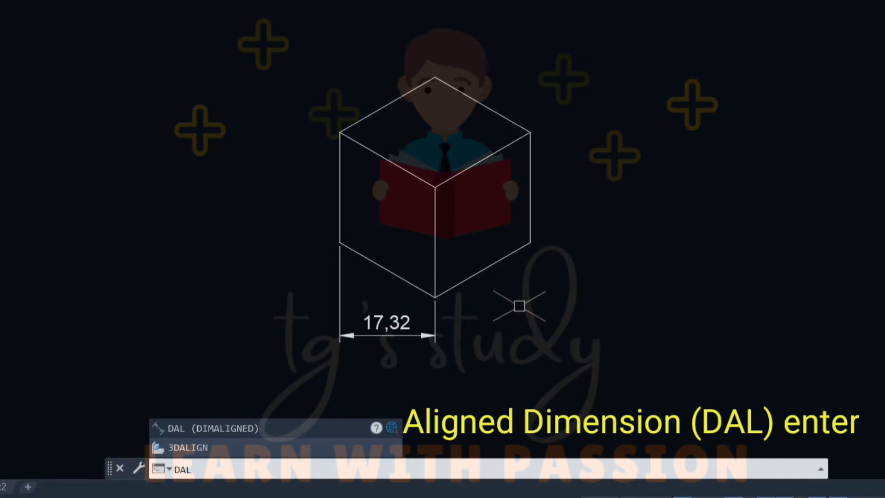
pyautogui.press('Return')
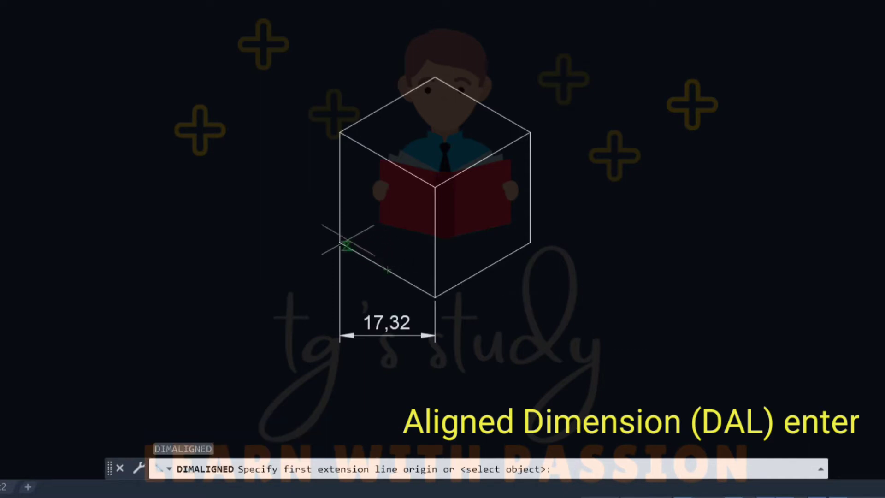
pyautogui.click(340, 242)
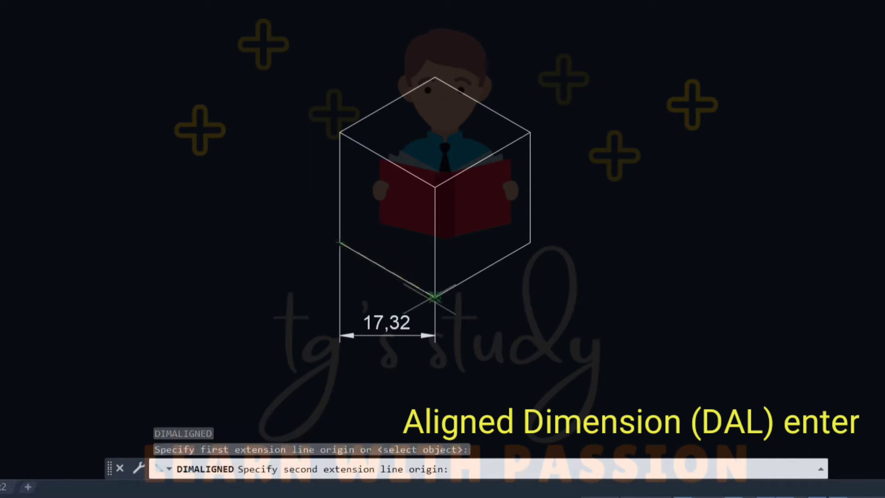
pyautogui.click(435, 298)
pyautogui.click(347, 364)
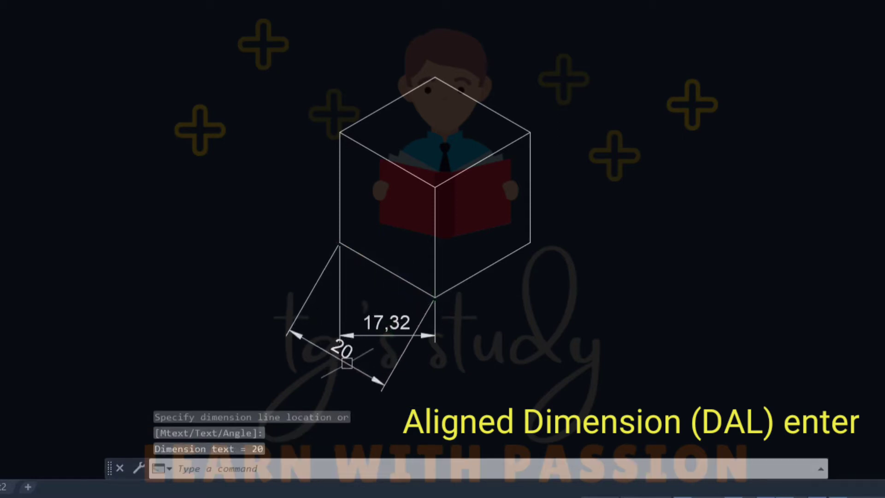
pyautogui.press('Escape')
pyautogui.click(403, 335)
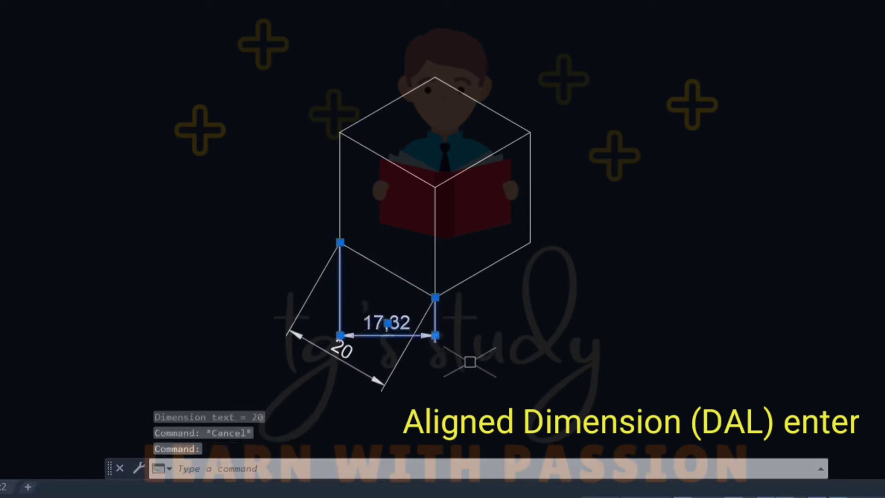
pyautogui.press('Delete')
# Add an aligned 20 dimension along the cube's lower-right edge.
pyautogui.write('DAL')
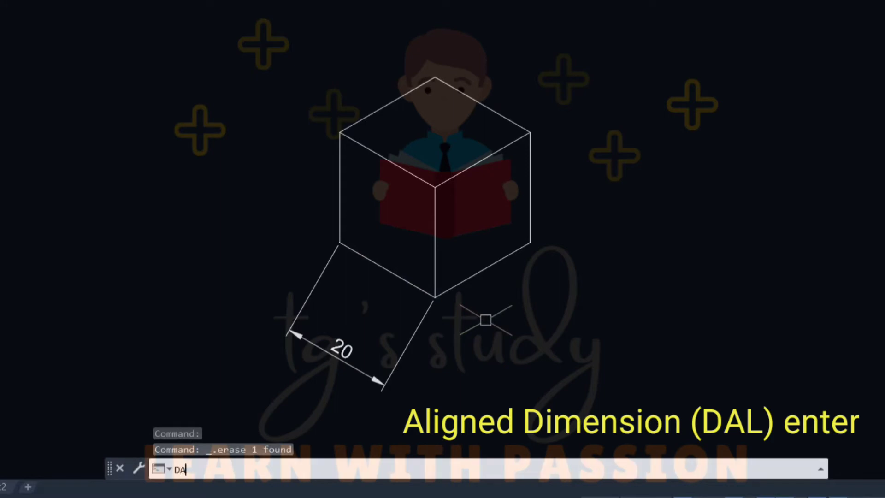
pyautogui.press('Return')
pyautogui.click(435, 297)
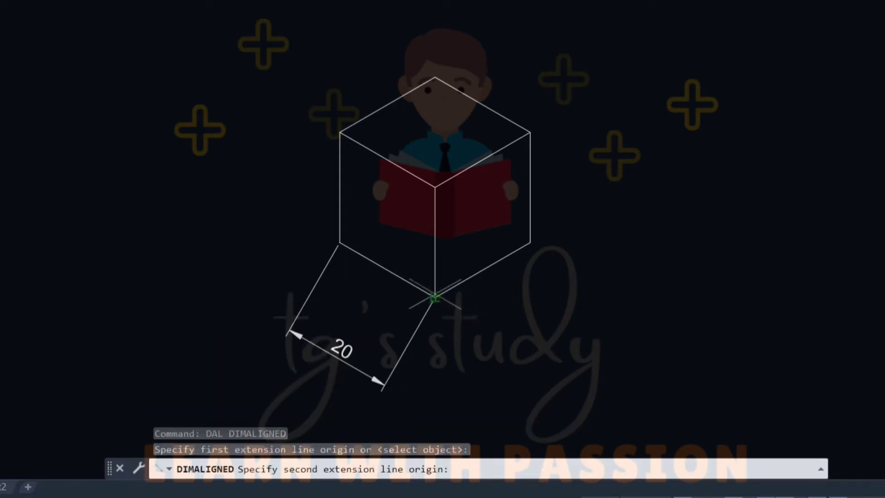
pyautogui.click(530, 243)
pyautogui.click(566, 306)
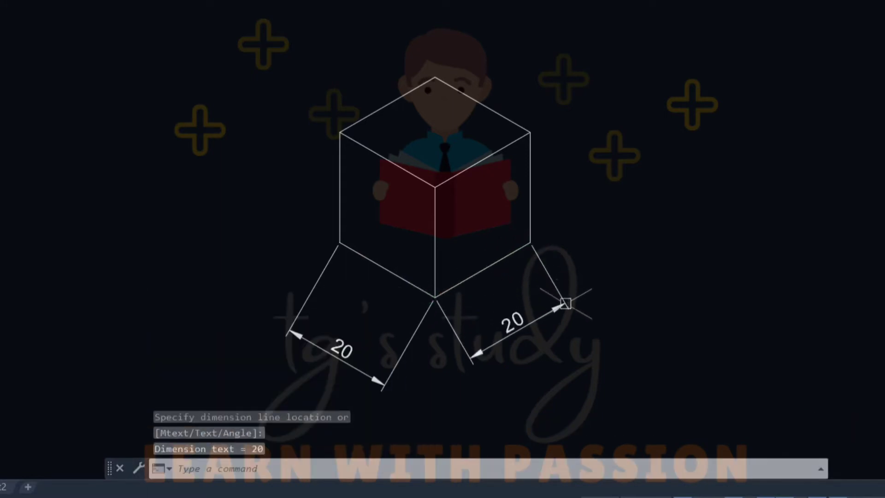
# Add vertical 20 dimensions on the cube's right and left side edges.
pyautogui.press('Return')
pyautogui.click(530, 243)
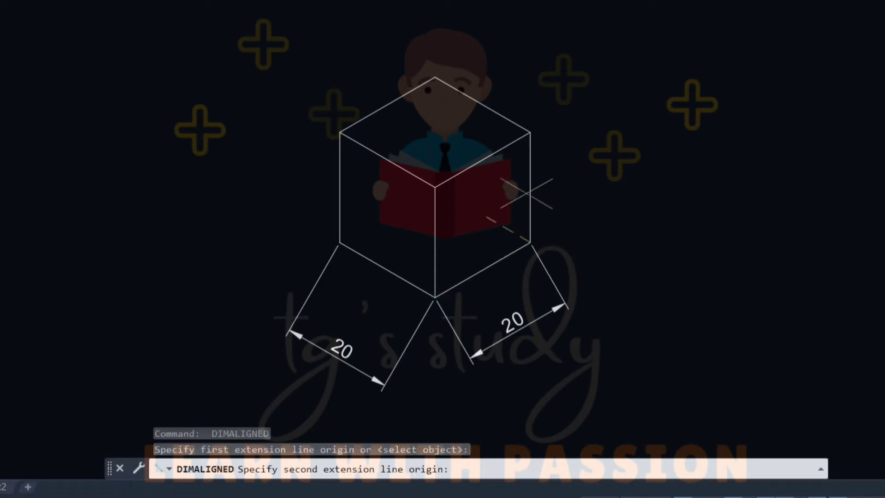
pyautogui.click(530, 132)
pyautogui.click(593, 141)
pyautogui.press('Return')
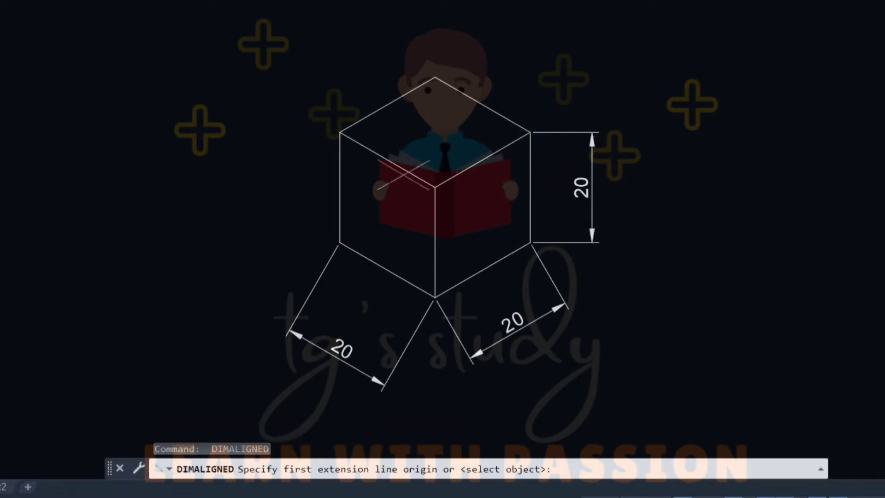
pyautogui.click(339, 242)
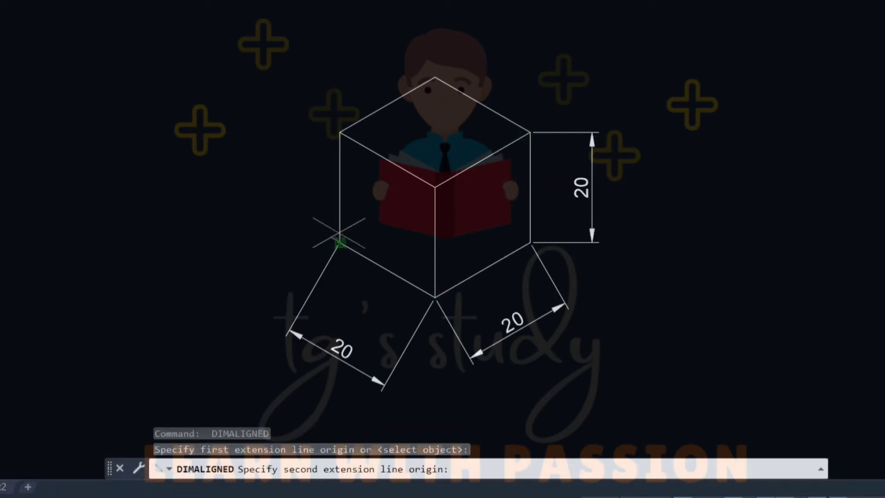
pyautogui.click(339, 132)
pyautogui.click(274, 132)
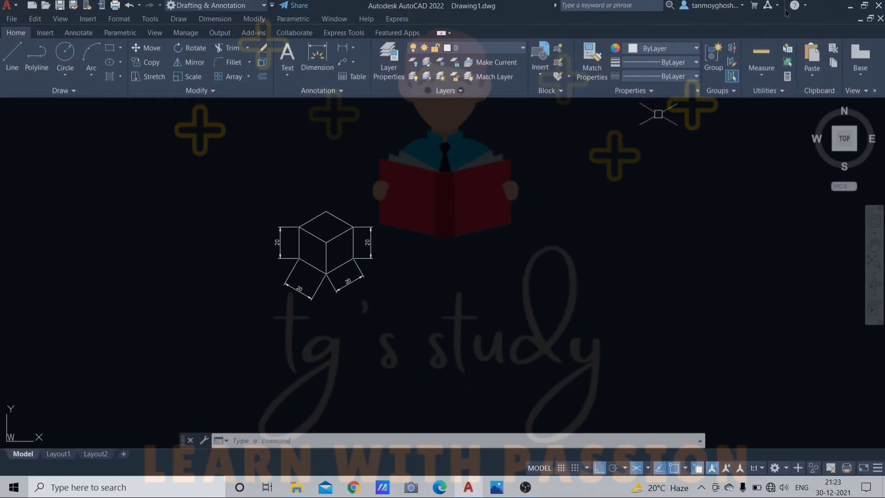
# Move the Photos reference image window aside, then re-maximize the AutoCAD window.
pyautogui.scroll(4, 319, 233)
pyautogui.click(865, 6)
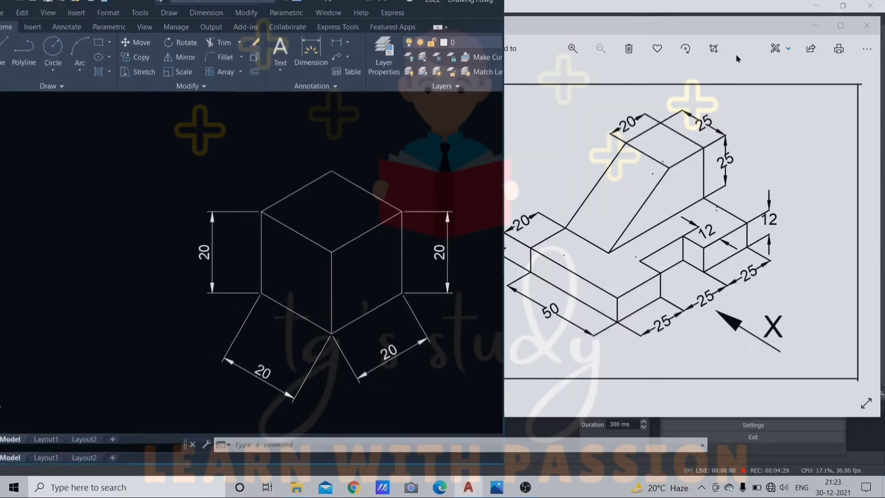
pyautogui.moveTo(175, 276); pyautogui.dragTo(285, 236, button='middle')
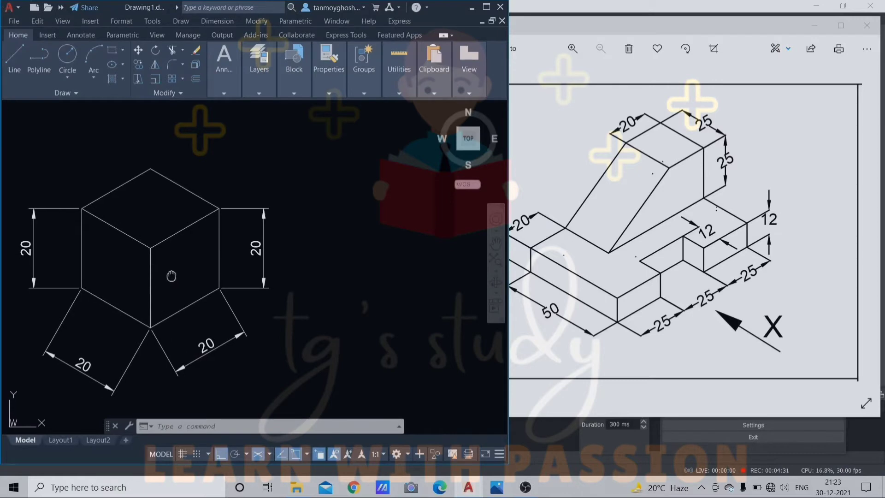
pyautogui.click(675, 205)
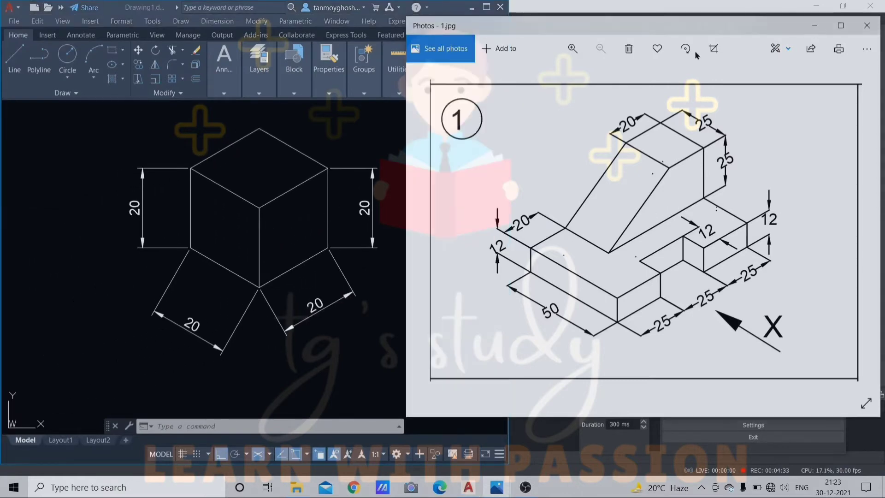
pyautogui.moveTo(676, 30); pyautogui.dragTo(717, 34)
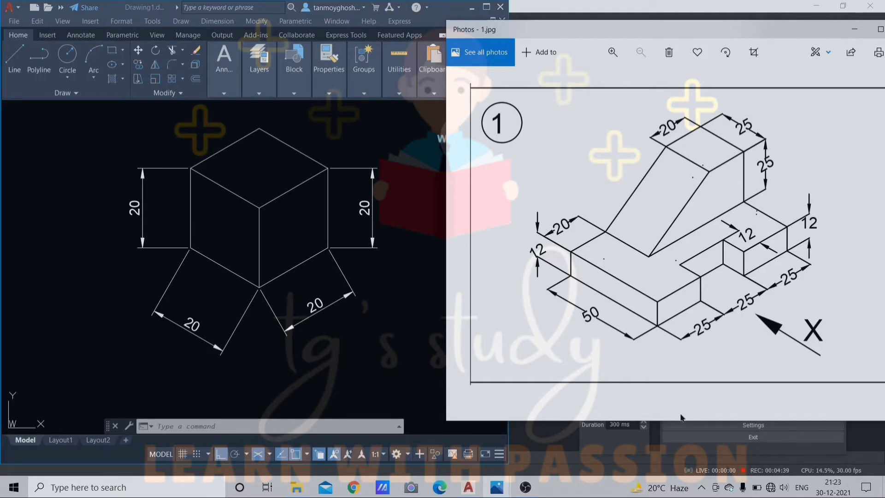
pyautogui.moveTo(719, 30); pyautogui.dragTo(708, 51)
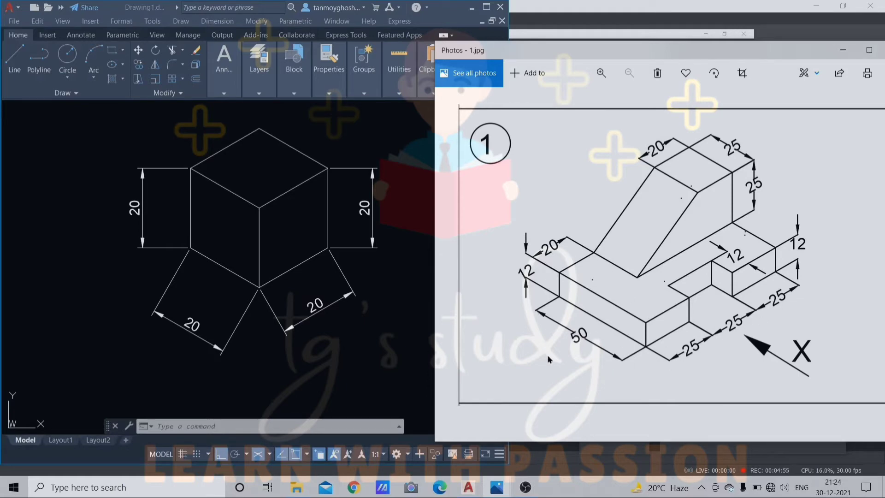
pyautogui.click(219, 230)
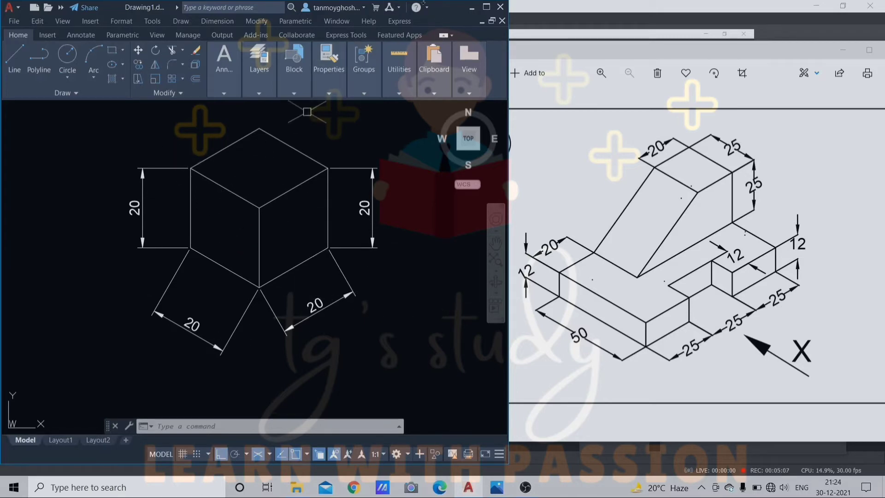
pyautogui.click(486, 7)
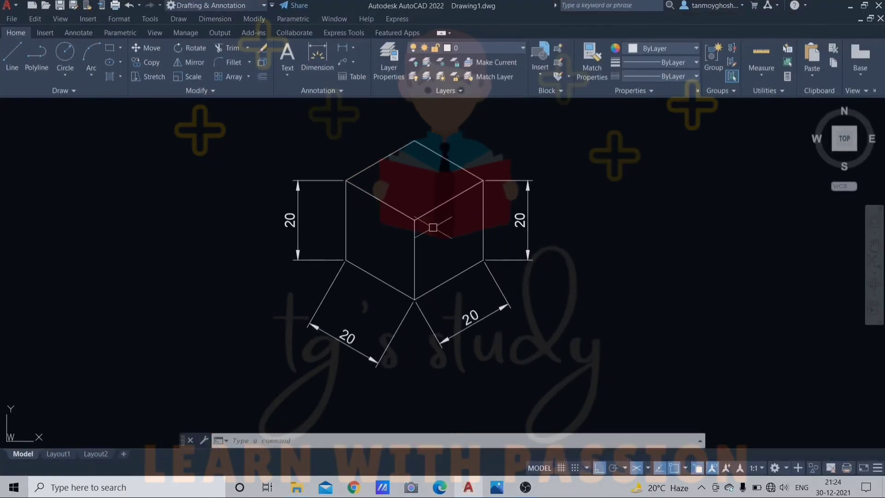
# Add aligned 20 dimensions along the cube's upper-left and upper-right top edges.
pyautogui.press('Escape')
pyautogui.press('Escape')
pyautogui.press('Escape')
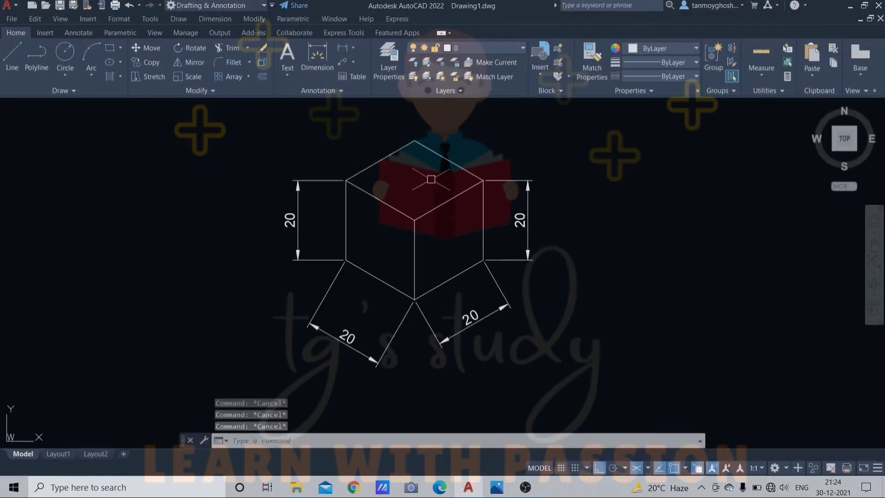
pyautogui.write('DAL')
pyautogui.press('Return')
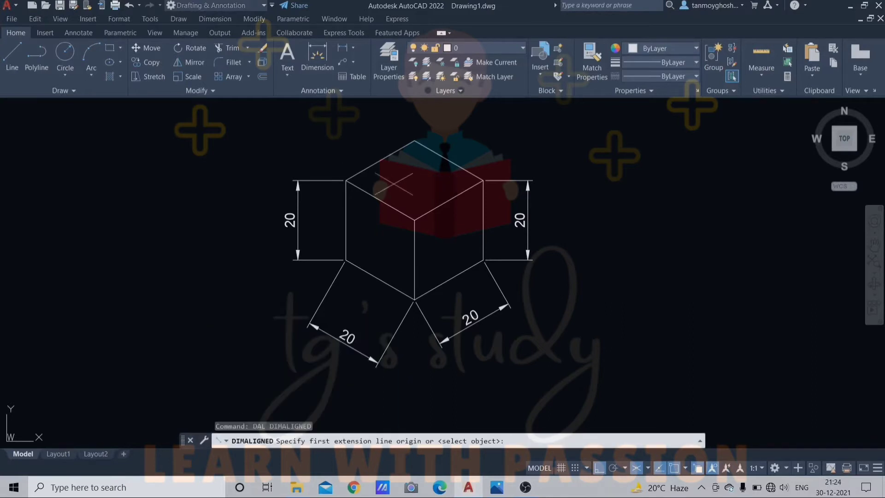
pyautogui.click(345, 180)
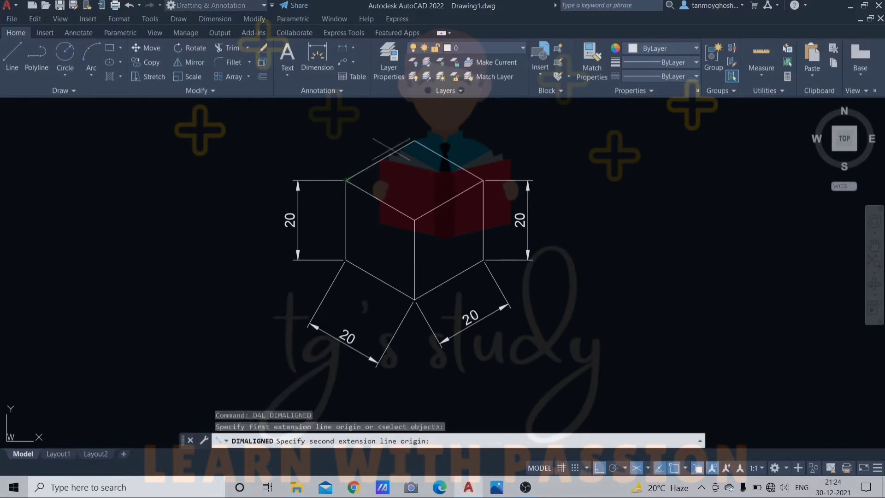
pyautogui.click(415, 141)
pyautogui.click(376, 131)
pyautogui.press('Return')
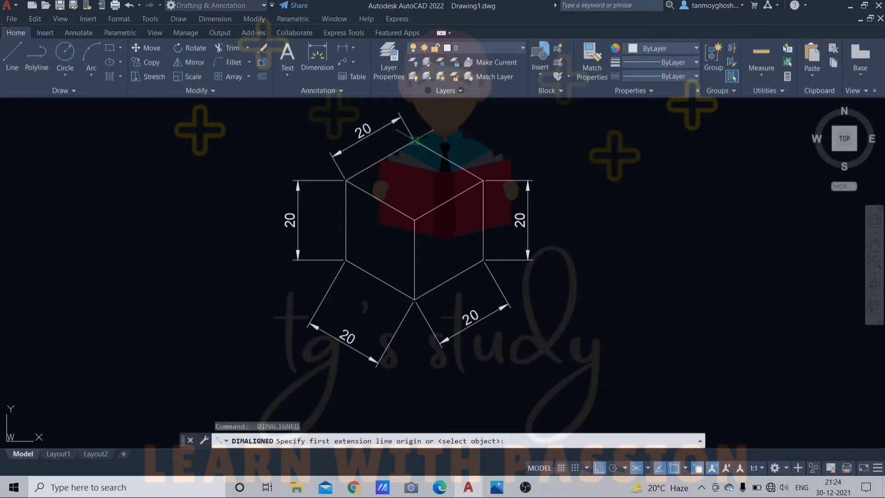
pyautogui.click(415, 140)
pyautogui.click(483, 180)
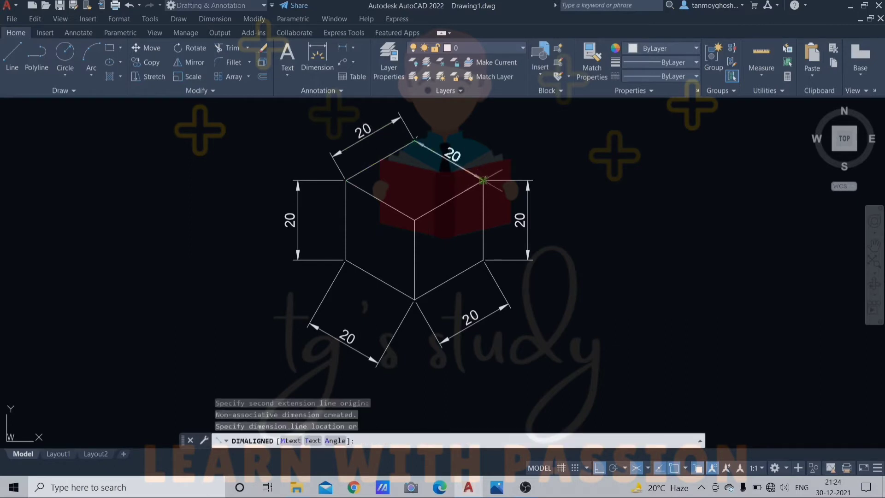
pyautogui.click(498, 150)
pyautogui.press('Escape')
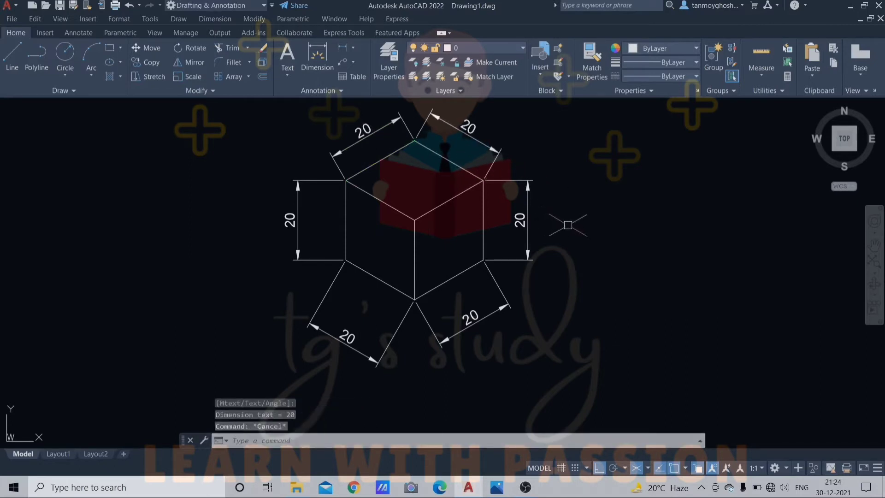
pyautogui.press('Escape')
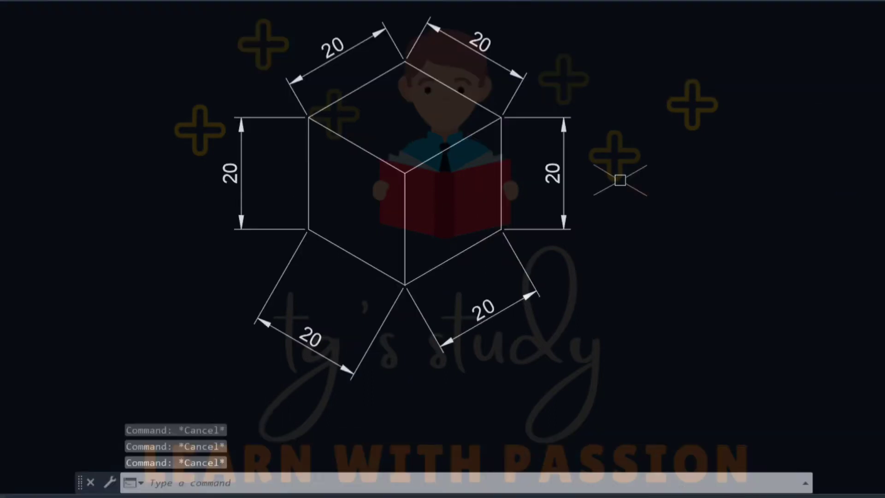
# Run DIMEDIT and choose its Oblique option.
pyautogui.write('DIM')
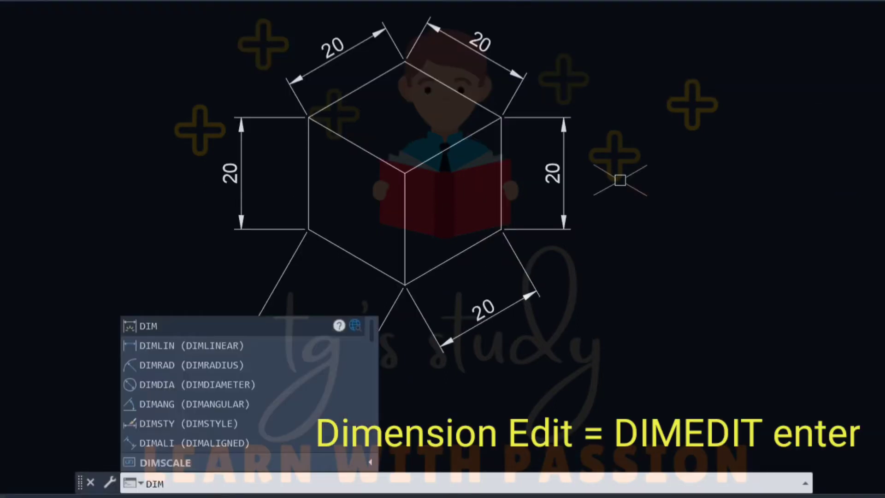
pyautogui.write('EDIT')
pyautogui.press('Return')
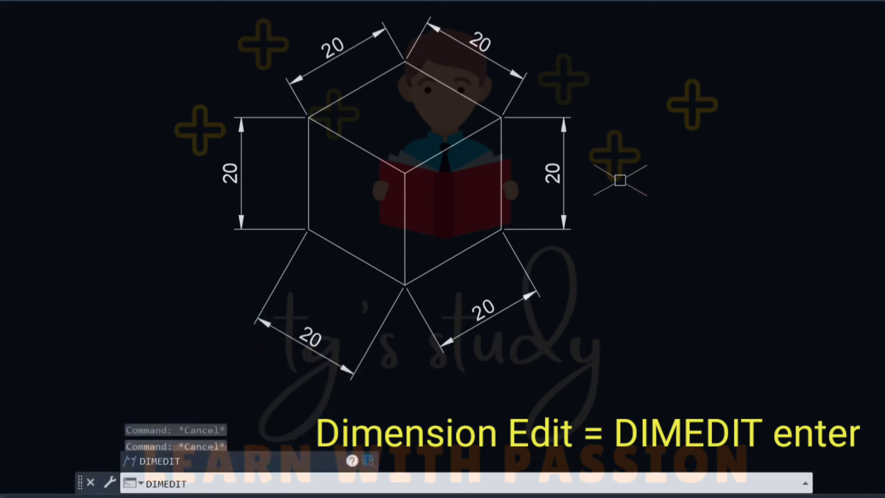
pyautogui.press('Return')
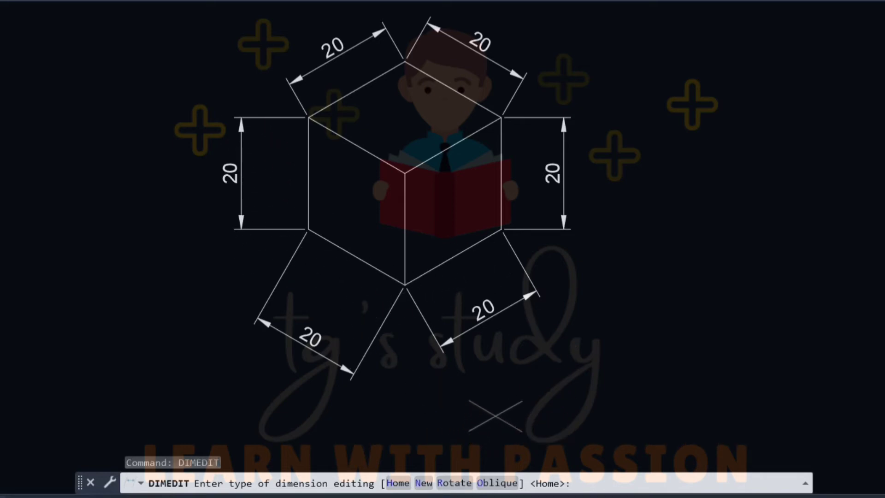
pyautogui.write('O')
pyautogui.press('Return')
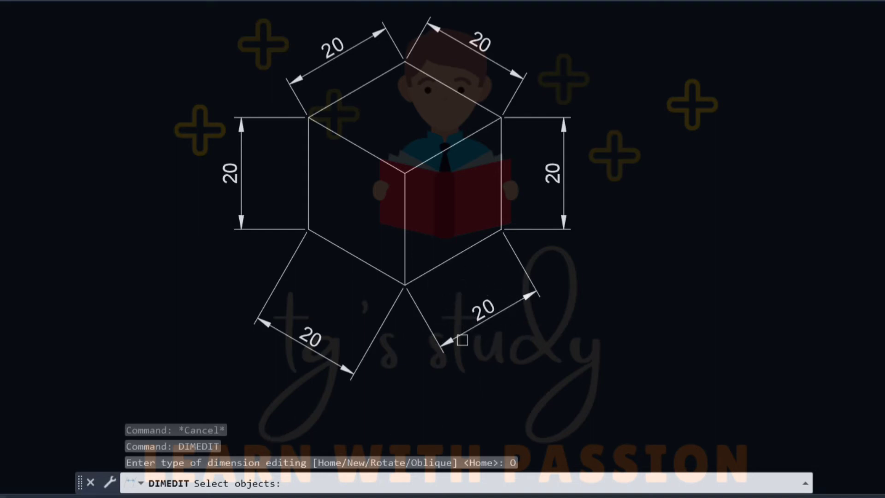
# Oblique the lower-right 20 dimension with a negative angle.
pyautogui.click(492, 315)
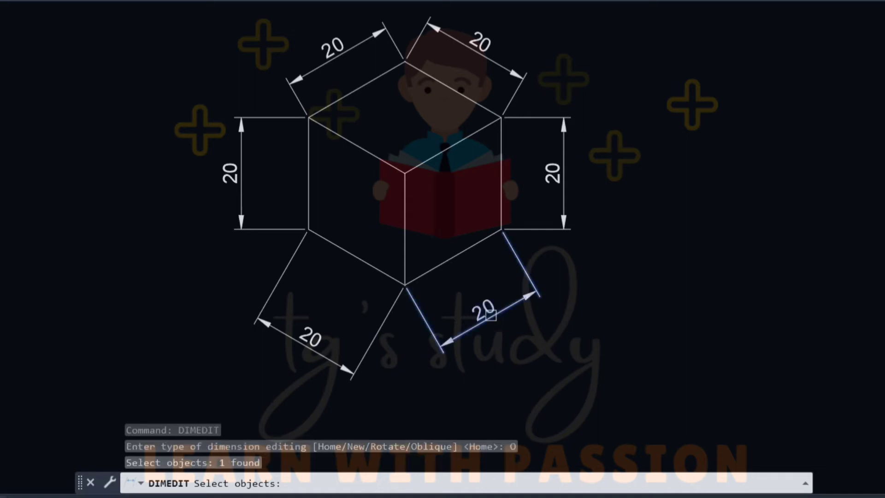
pyautogui.press('Return')
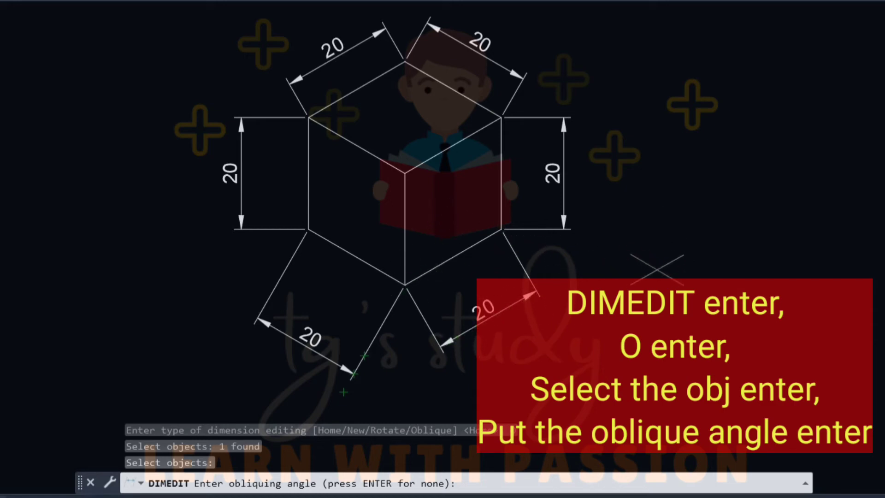
pyautogui.write('-30')
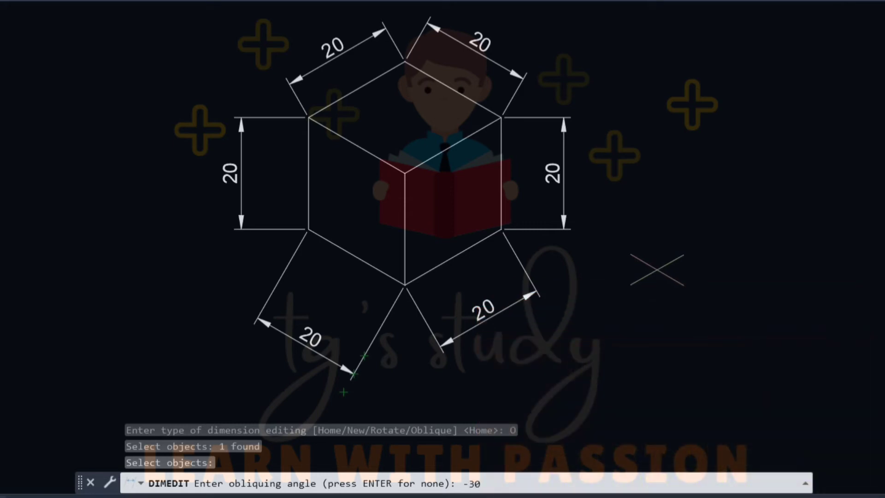
pyautogui.press('Return')
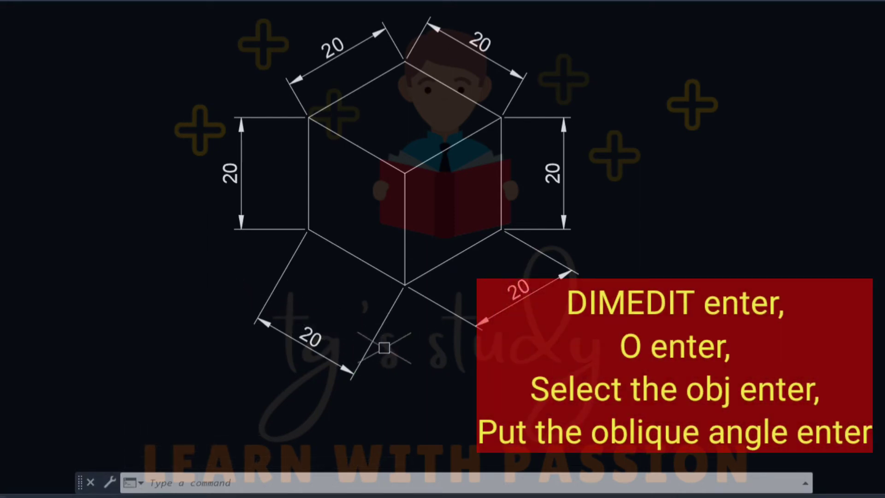
# Oblique the lower-left 20 dimension at 30° with DIMEDIT.
pyautogui.write('DIMEDIT')
pyautogui.press('Return')
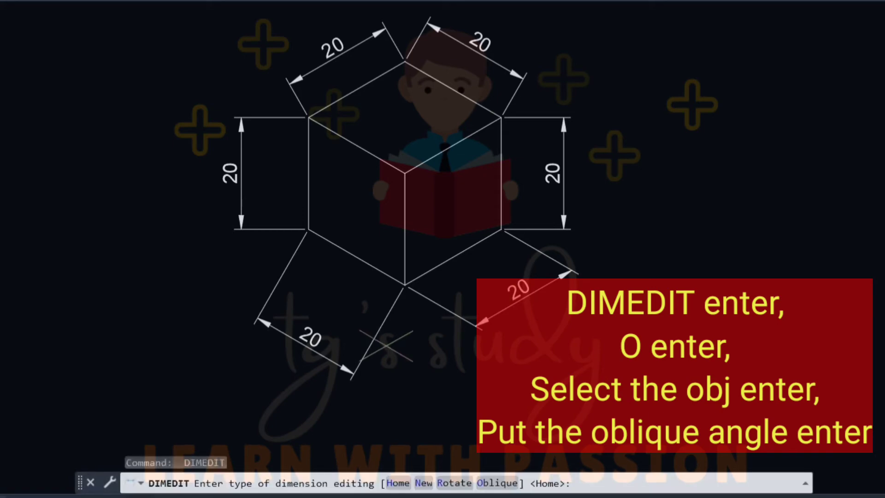
pyautogui.press('Return')
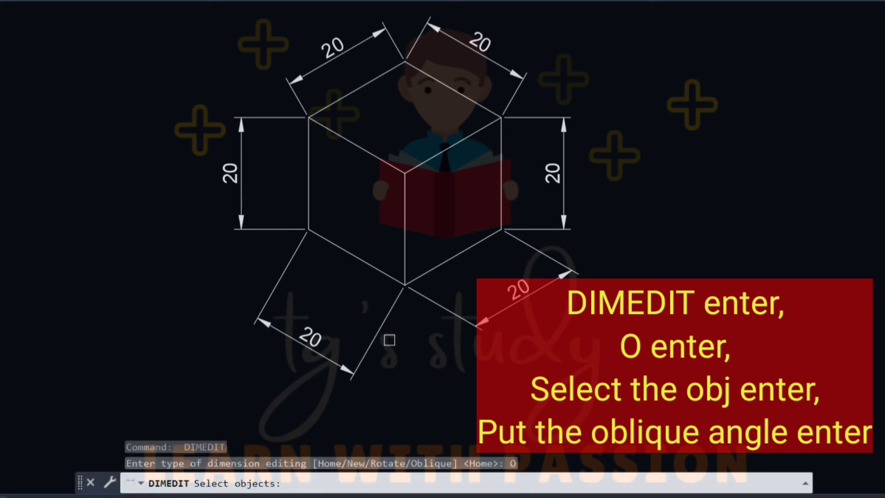
pyautogui.click(329, 358)
pyautogui.press('Return')
pyautogui.write('30')
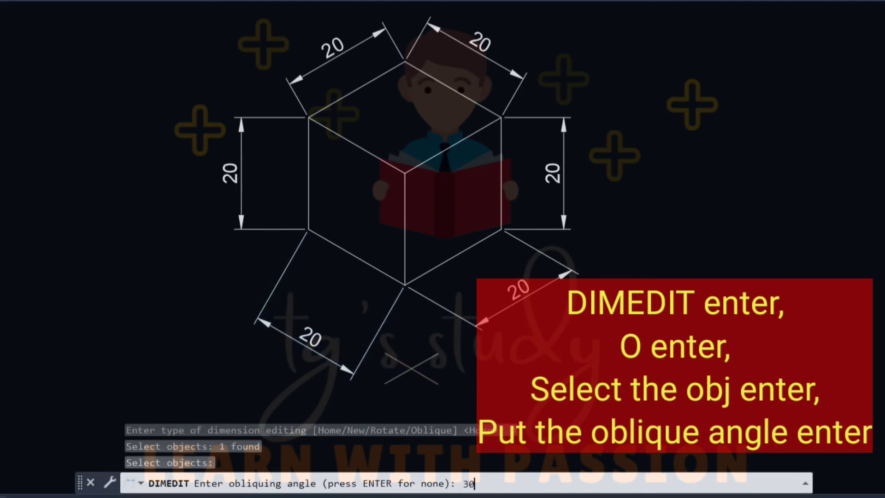
pyautogui.press('Return')
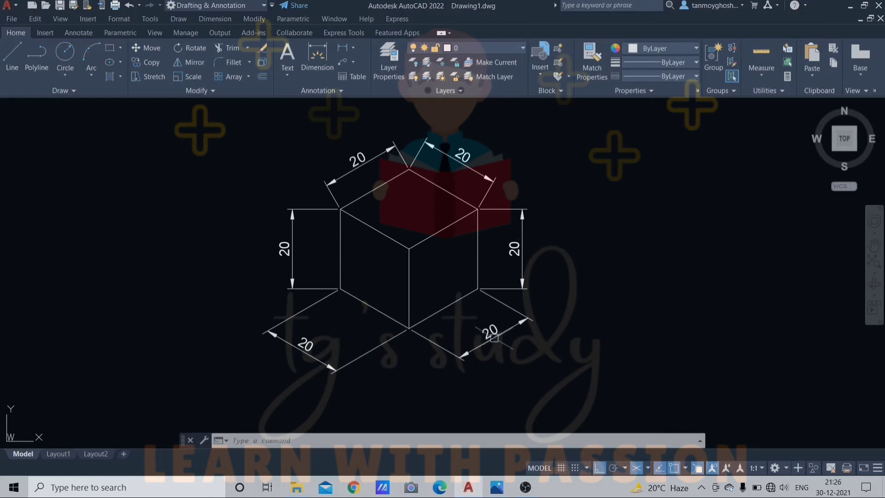
# Select and deselect the lower-right and upper-left 20 dimensions to inspect them.
pyautogui.click(495, 337)
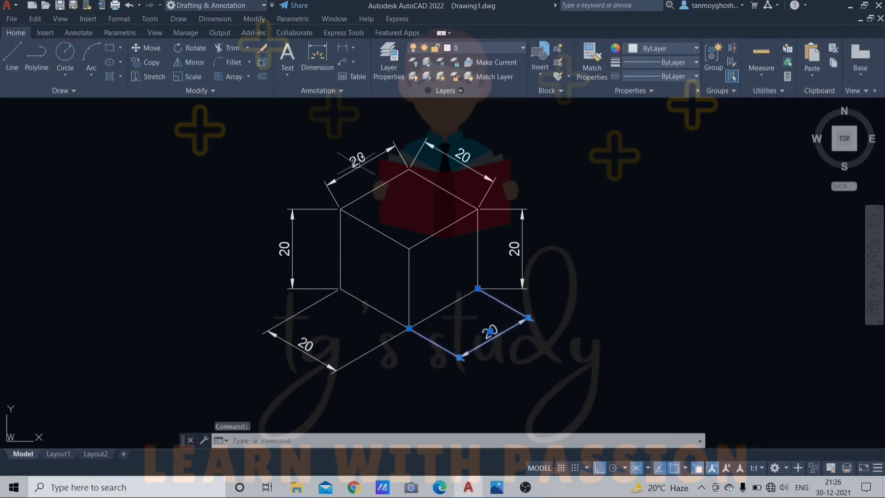
pyautogui.click(357, 162)
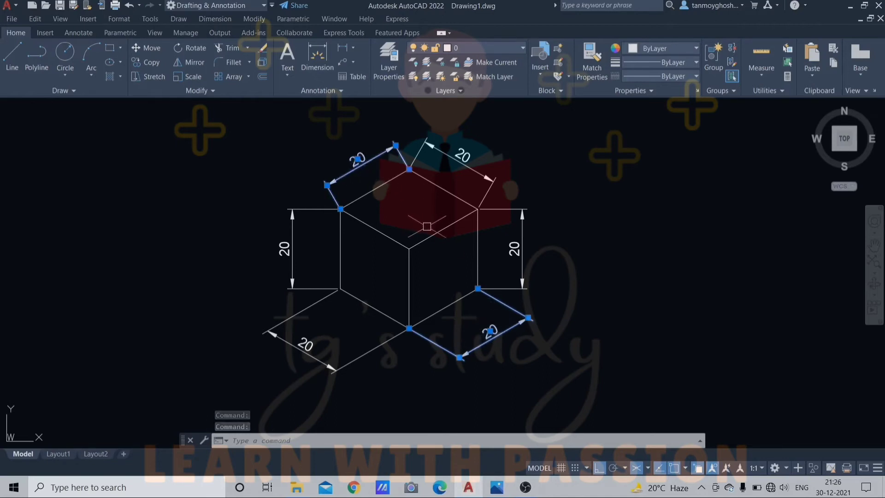
pyautogui.press('Escape')
pyautogui.click(348, 169)
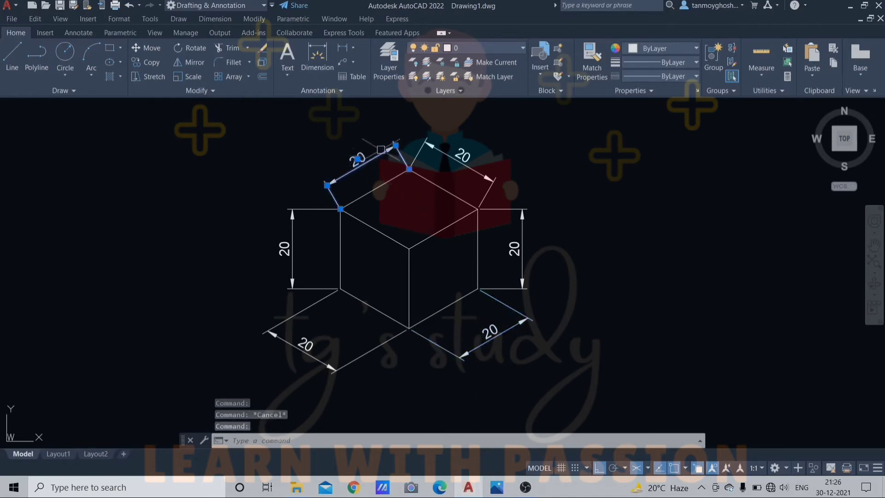
pyautogui.press('Escape')
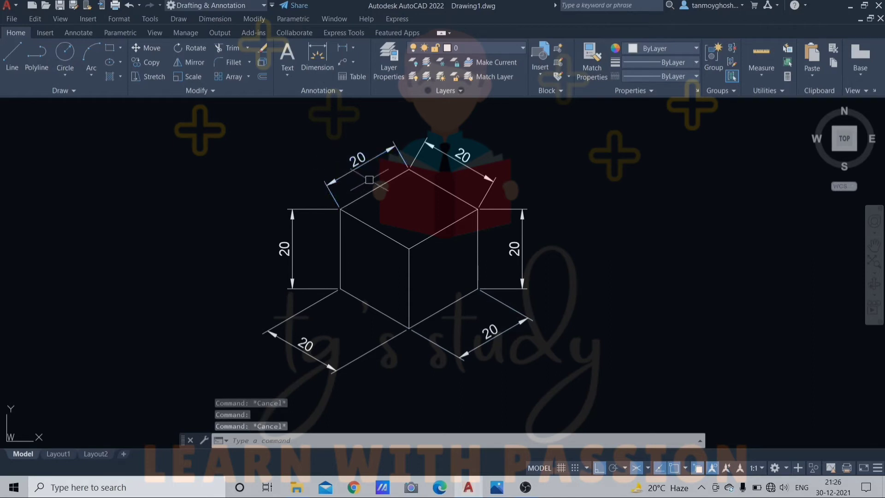
# Oblique the upper-left 20 dimension, taking its angle from the cube's upper-left edge.
pyautogui.write('DIMEDIT')
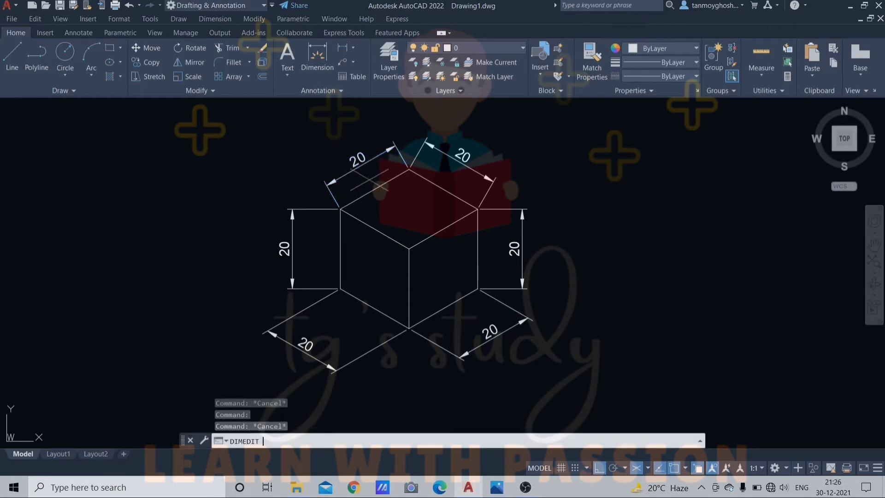
pyautogui.press('Return')
pyautogui.press('Return')
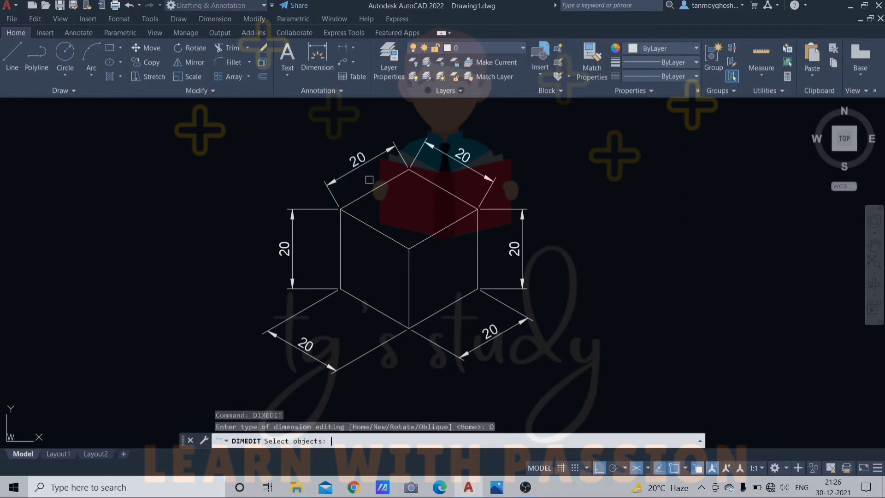
pyautogui.click(360, 166)
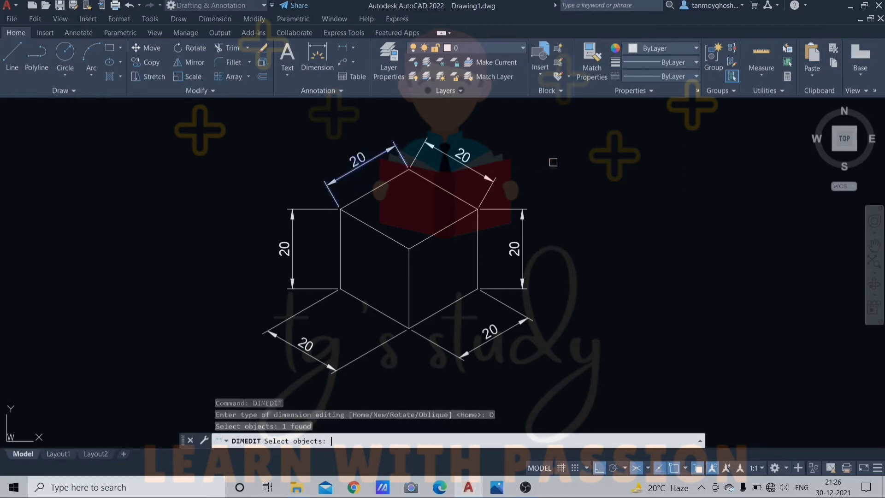
pyautogui.press('Return')
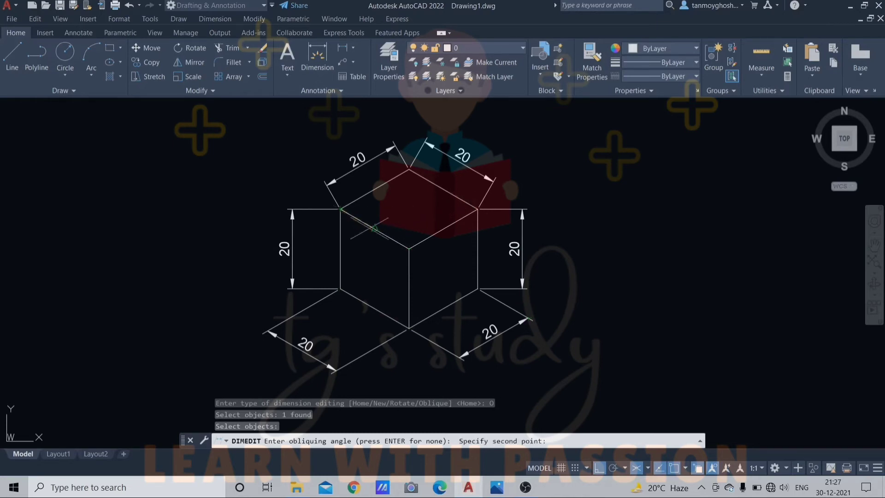
pyautogui.click(409, 249)
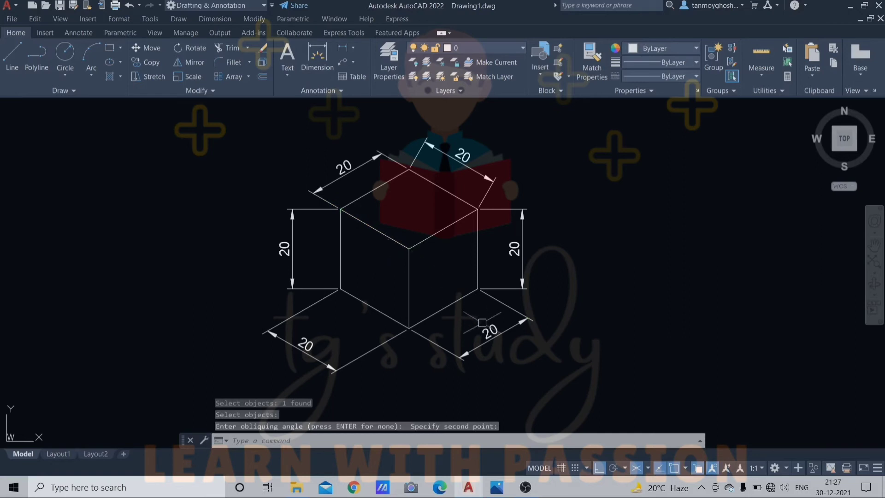
pyautogui.click(500, 339)
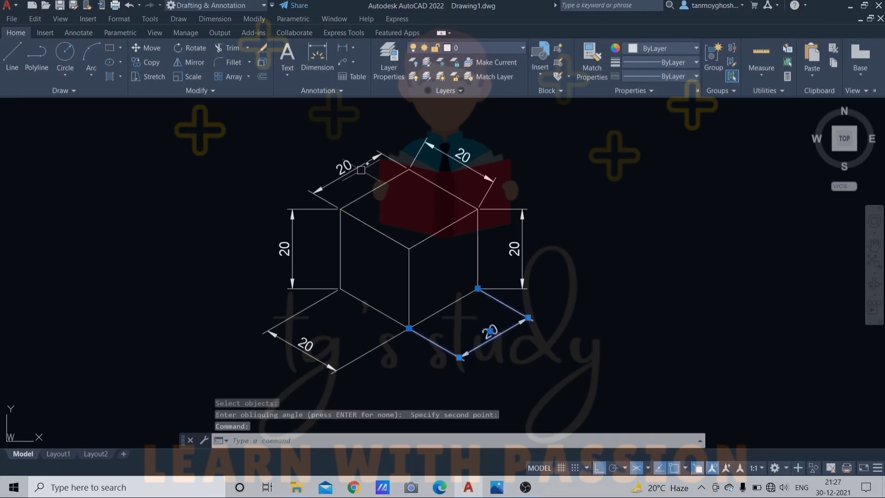
pyautogui.click(364, 164)
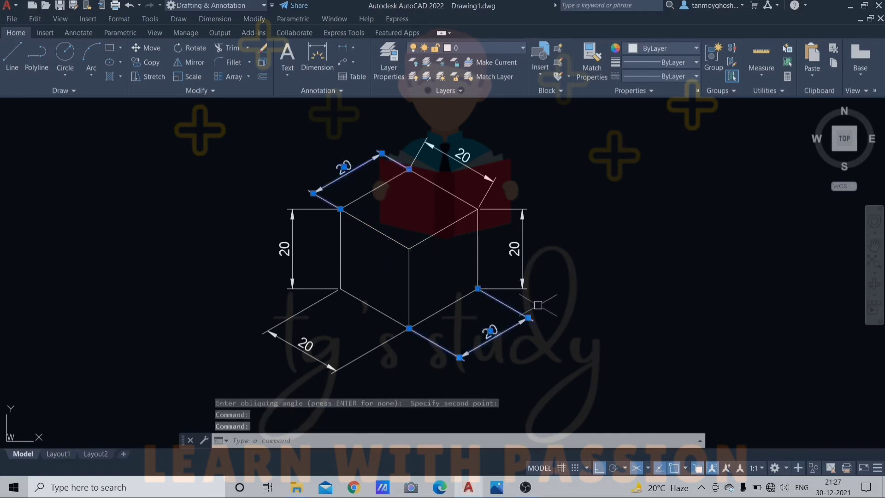
pyautogui.press('Escape')
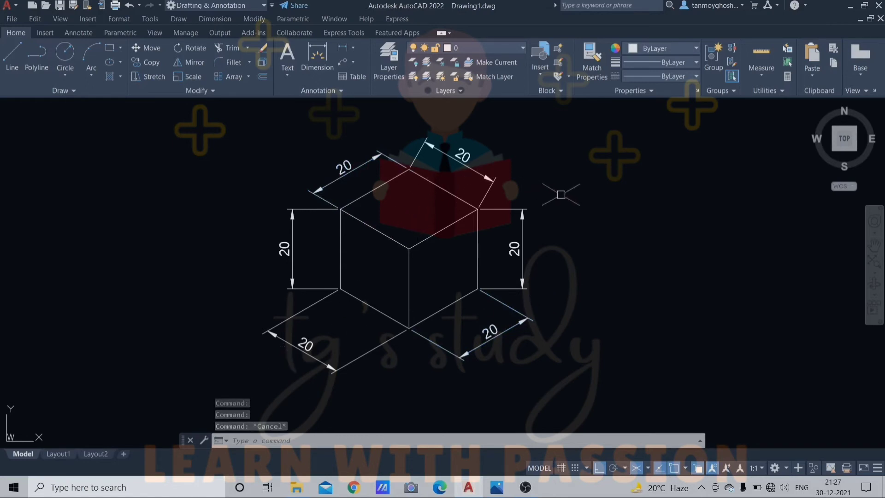
# Oblique the upper-right 20 dimension with DIMEDIT so it follows the cube's upper-right edge.
pyautogui.write('dimedit')
pyautogui.press('Return')
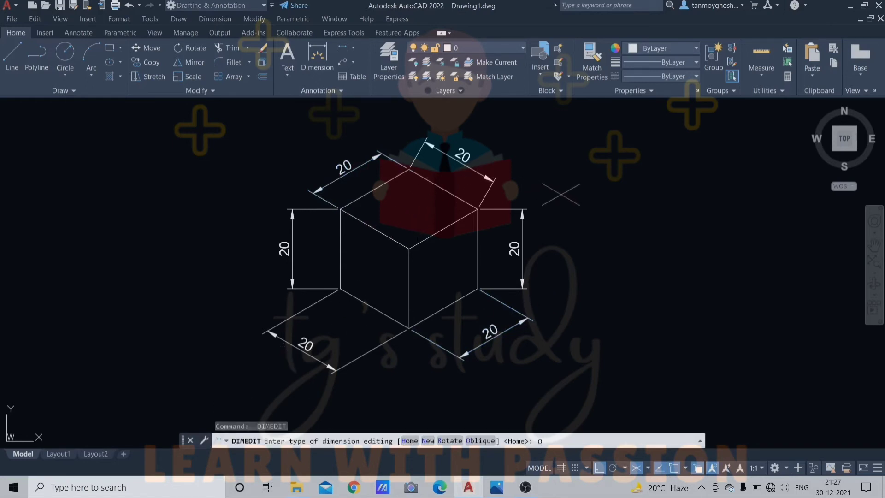
pyautogui.press('Return')
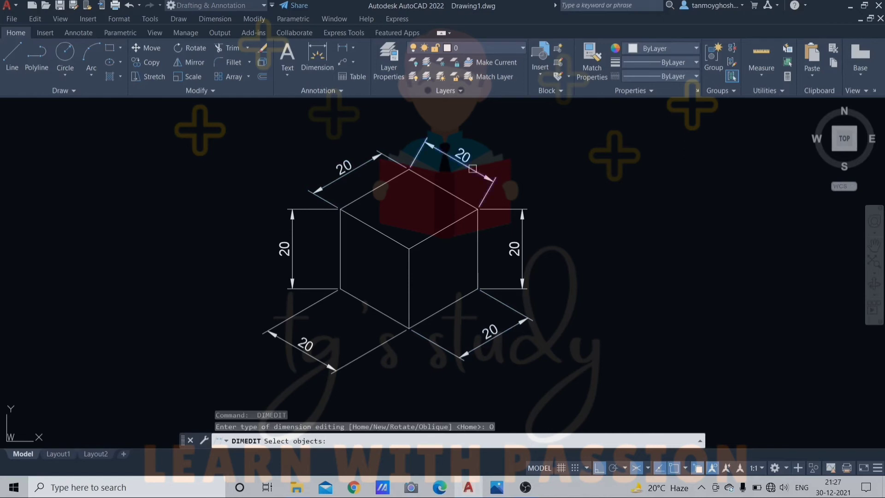
pyautogui.click(477, 168)
pyautogui.press('Return')
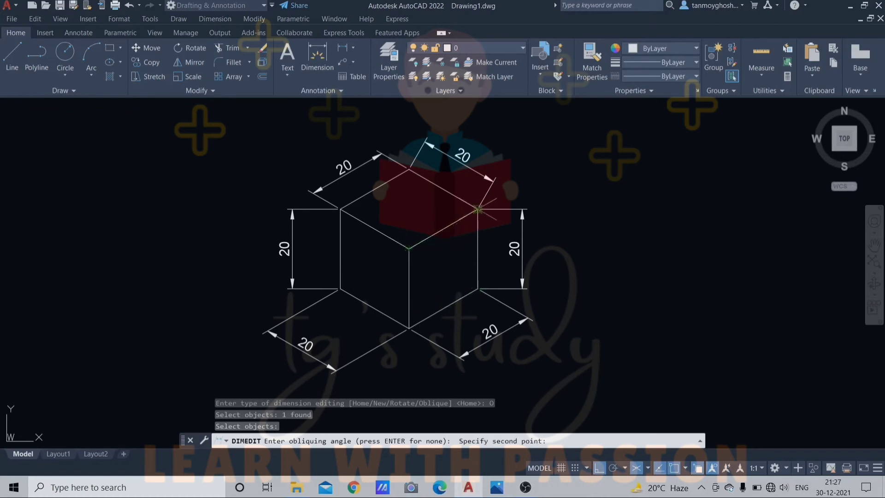
pyautogui.click(478, 209)
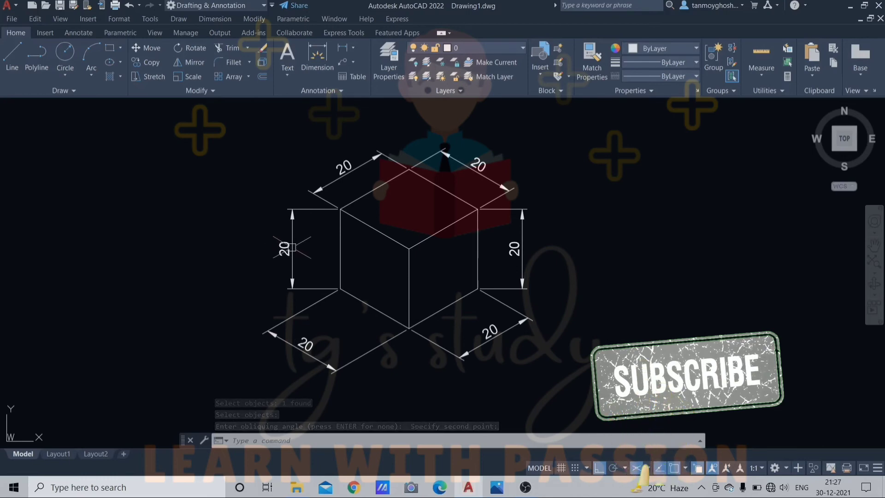
# Oblique the left vertical 20 dimension to align with the cube's isometric edge.
pyautogui.press('Return')
pyautogui.write('o')
pyautogui.press('Return')
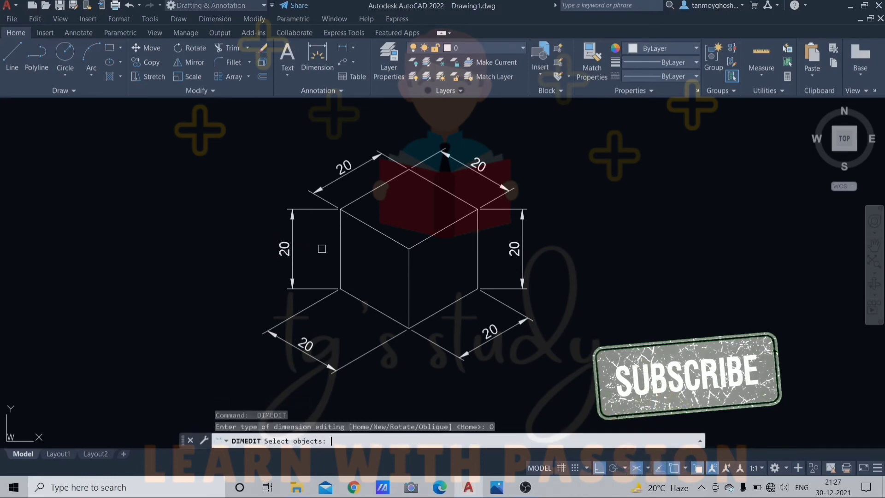
pyautogui.click(292, 260)
pyautogui.press('Return')
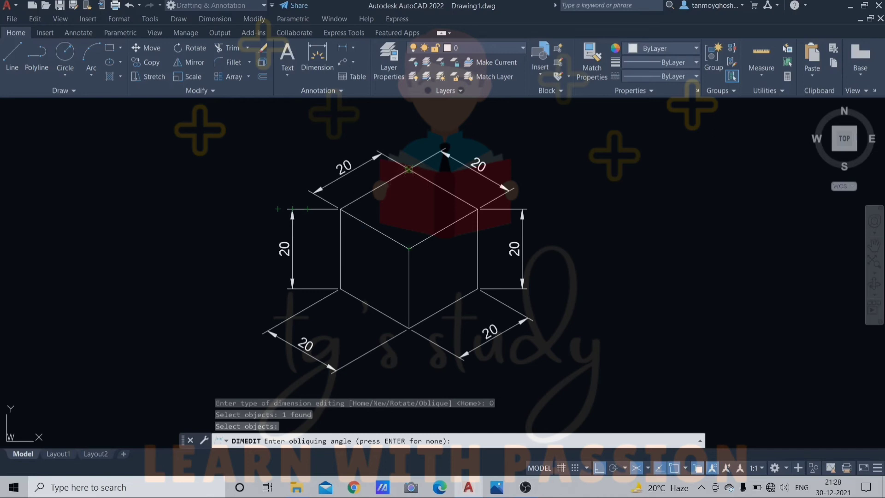
pyautogui.click(341, 209)
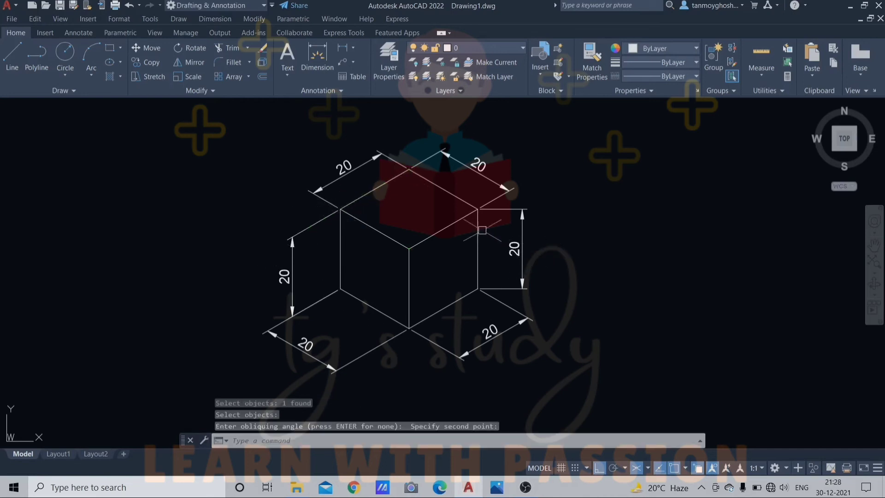
# Oblique the right vertical 20 dimension, setting the angle from the cube's corner along its edge.
pyautogui.press('Return')
pyautogui.write('O')
pyautogui.press('Return')
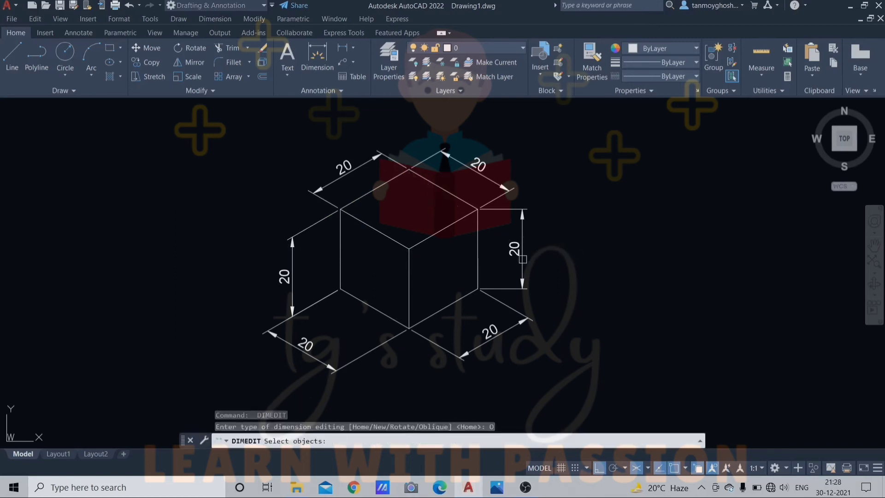
pyautogui.click(523, 259)
pyautogui.press('Return')
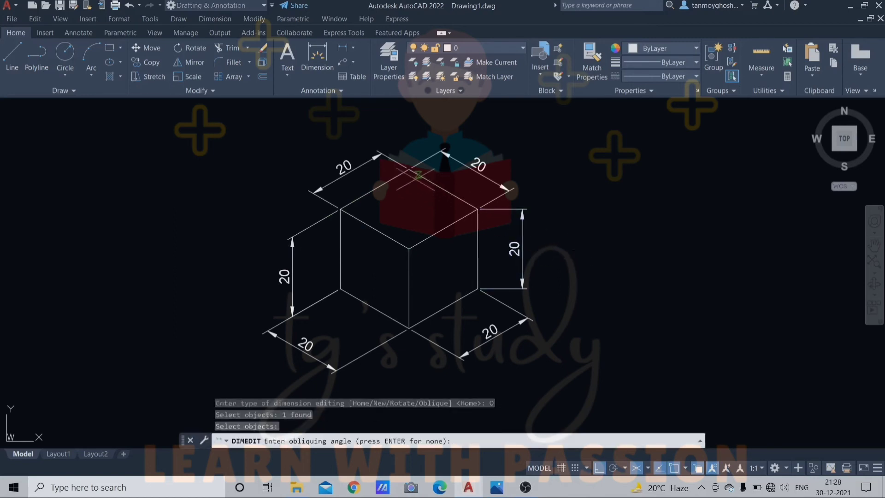
pyautogui.click(409, 169)
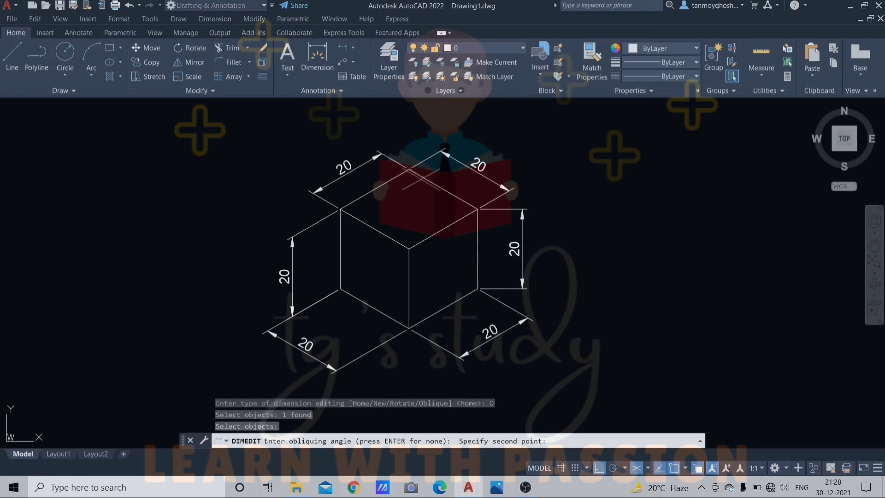
pyautogui.click(478, 210)
# Stretch the lower-left 20 dimension's end grip into its new position.
pyautogui.press('Escape')
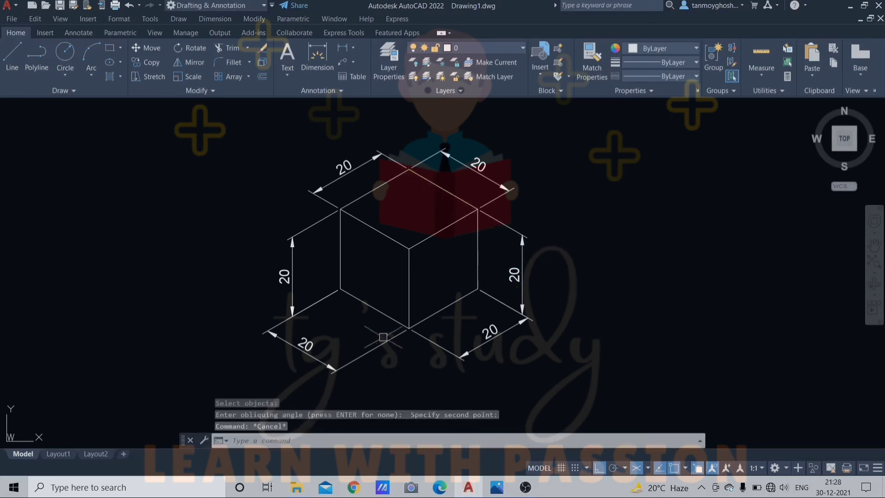
pyautogui.click(318, 358)
pyautogui.moveTo(267, 331)
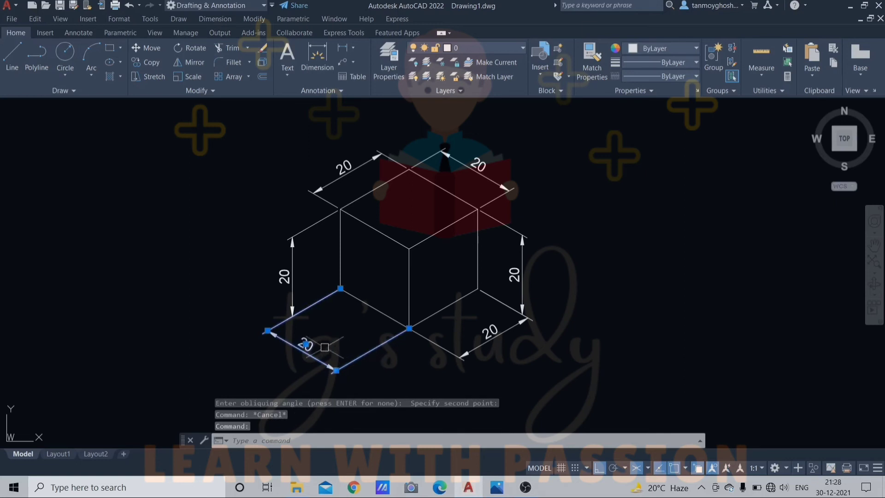
pyautogui.click(268, 331)
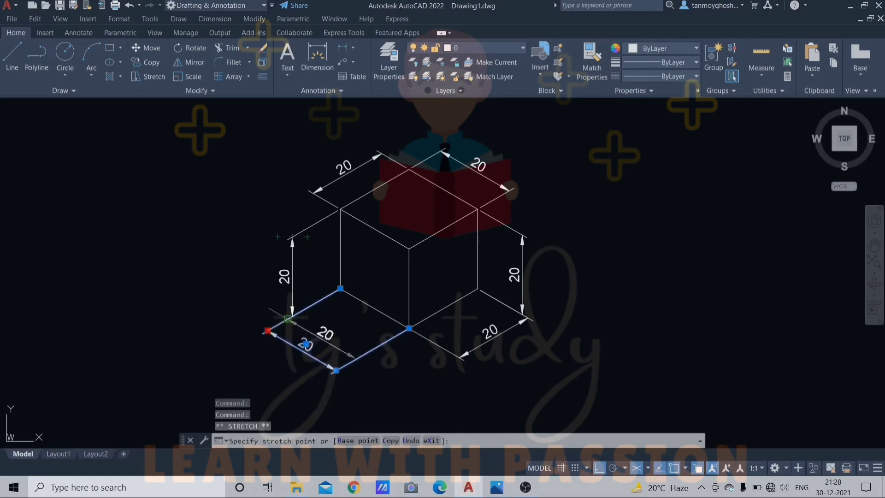
pyautogui.scroll(4, 298, 311)
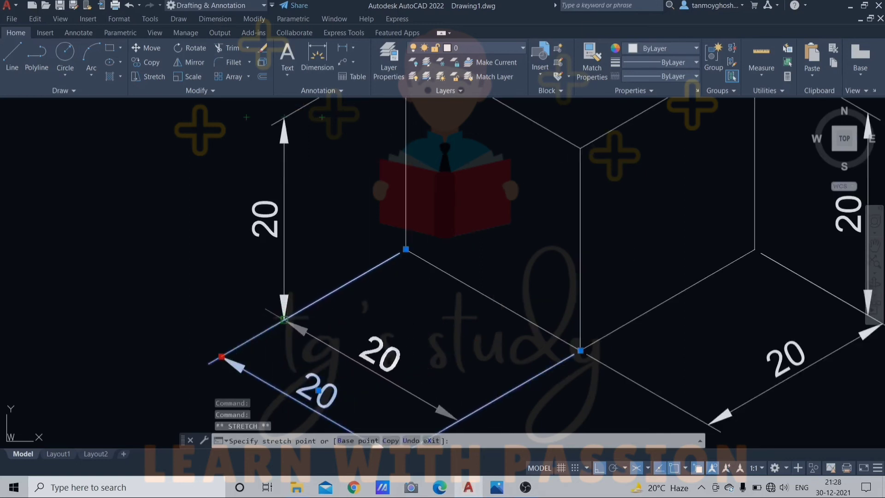
pyautogui.click(317, 317)
pyautogui.scroll(-4, 317, 316)
pyautogui.scroll(3, 481, 313)
pyautogui.scroll(3, 517, 327)
# Inspect the lower-right 20 dimension's grip without changing it, then slide the drawing view left.
pyautogui.press('Escape')
pyautogui.write('dimedit')
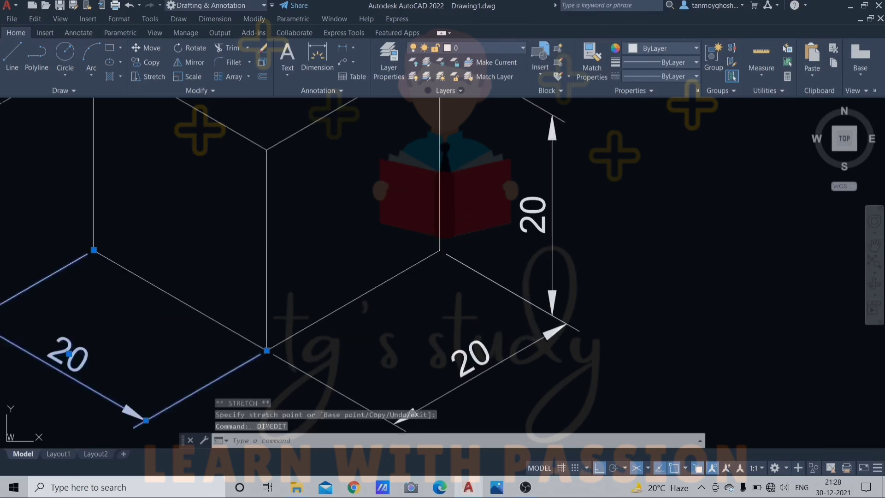
pyautogui.press('Return')
pyautogui.press('Escape')
pyautogui.click(554, 330)
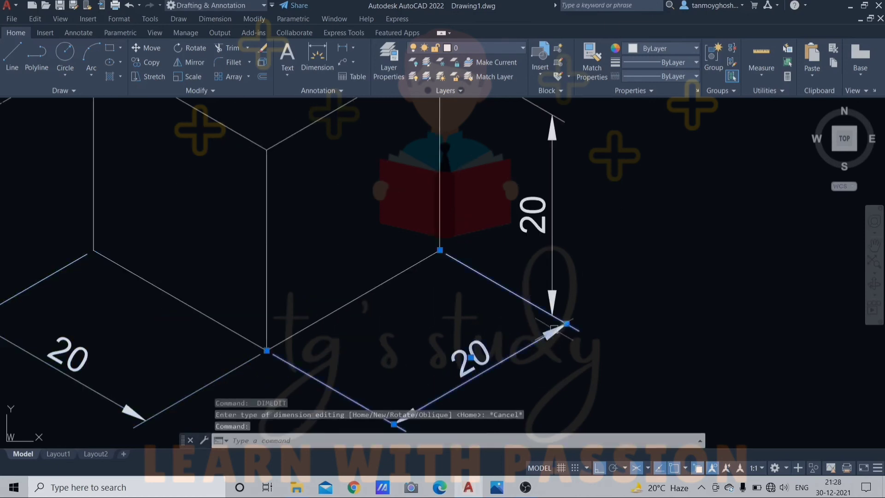
pyautogui.click(567, 323)
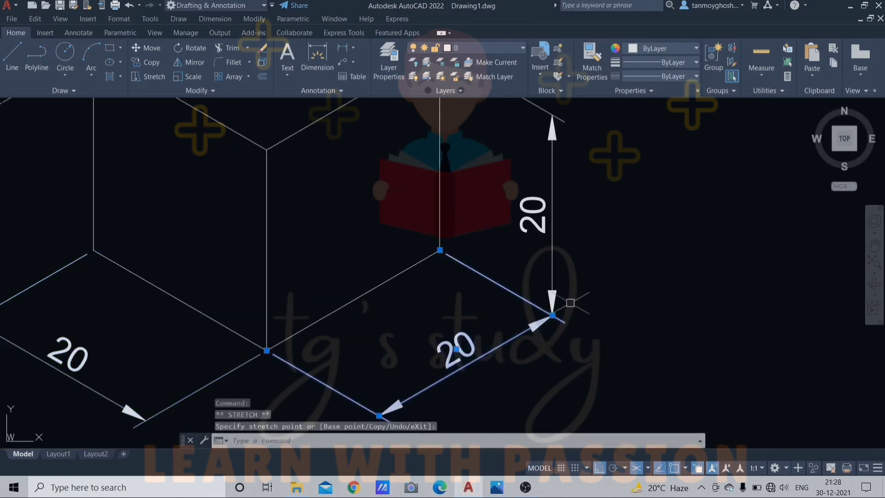
pyautogui.press('Escape')
pyautogui.scroll(-4, 580, 303)
pyautogui.moveTo(515, 265); pyautogui.dragTo(380, 267, button='middle')
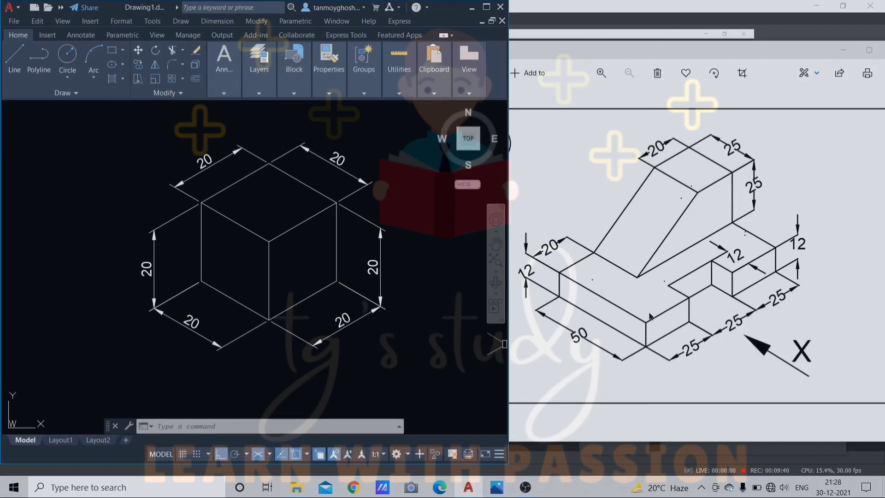
# Maximize AutoCAD over the reference picture and centre the dimensioned cube in the view.
pyautogui.click(410, 345)
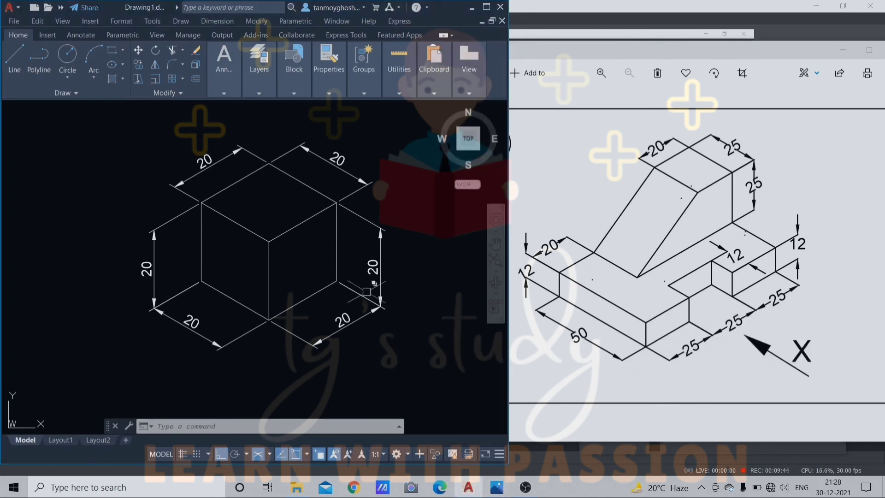
pyautogui.moveTo(364, 290); pyautogui.dragTo(323, 288, button='middle')
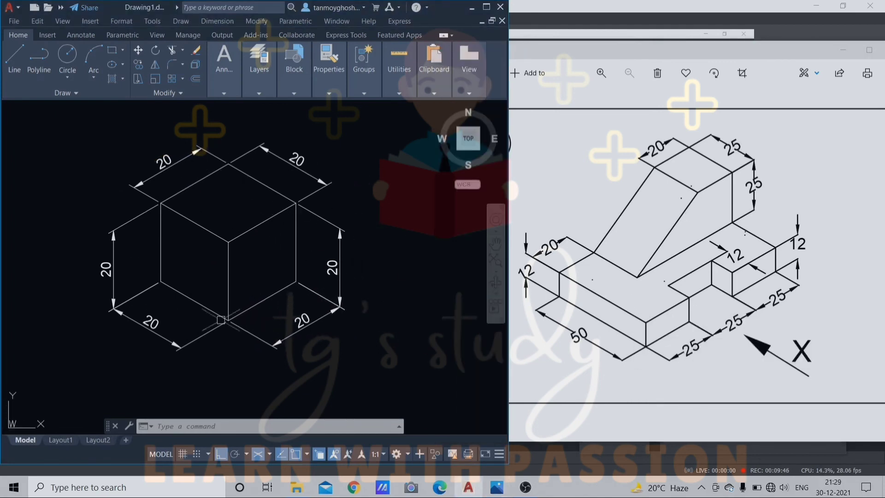
pyautogui.click(486, 7)
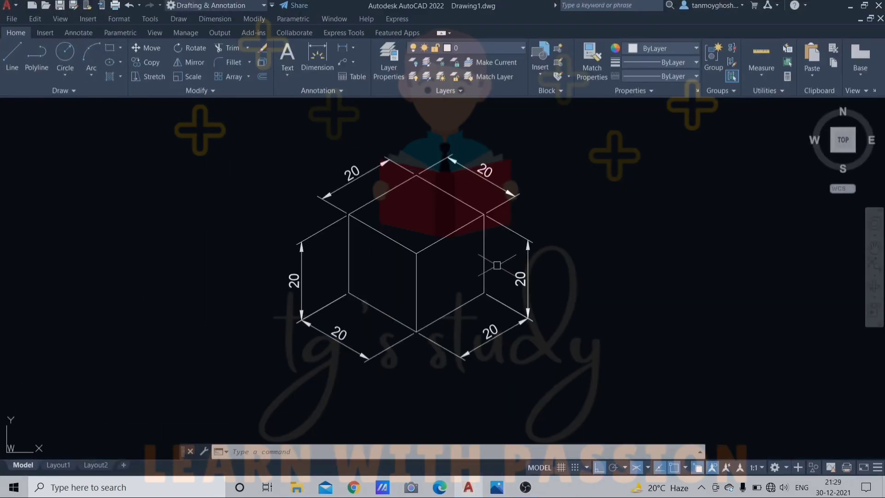
pyautogui.moveTo(500, 257); pyautogui.dragTo(425, 258, button='middle')
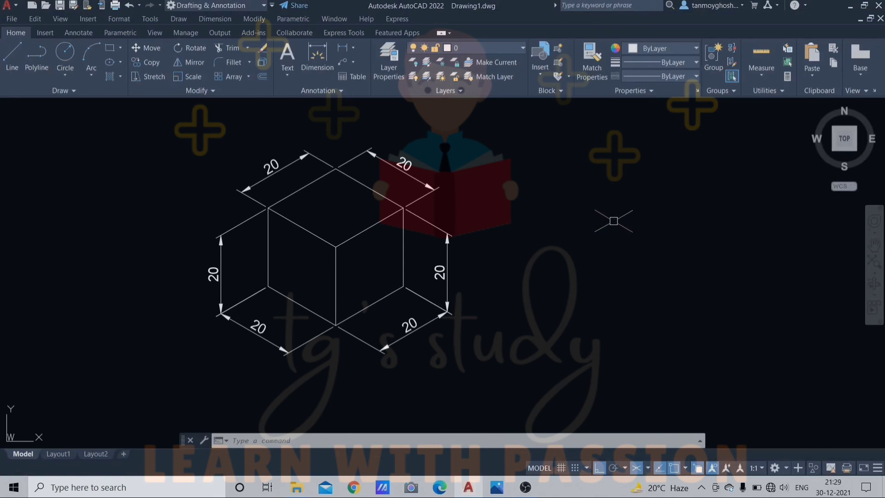